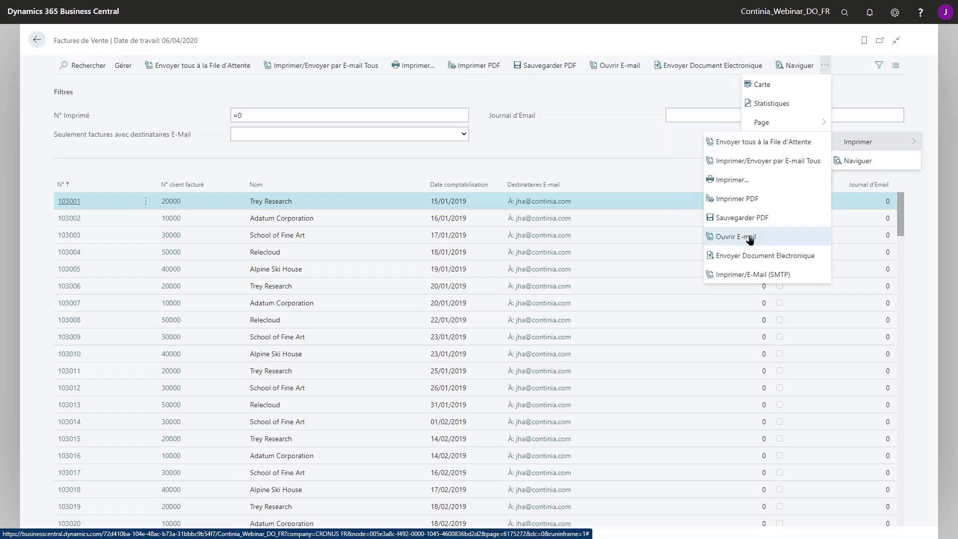
Open invoice 103001's e-mail draft and display its attached PDF, showing a 165,60 € total
left_click(750, 239)
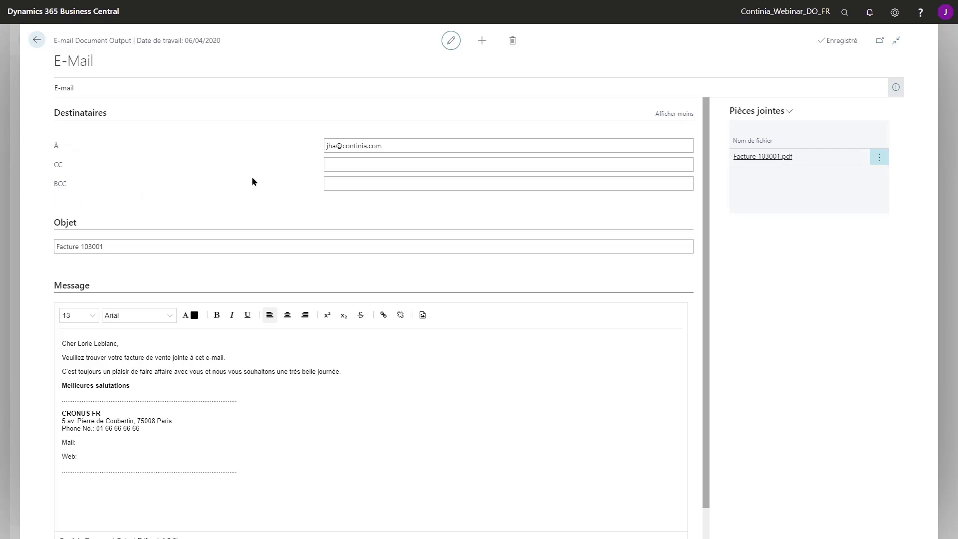
left_click(348, 186)
left_click(787, 112)
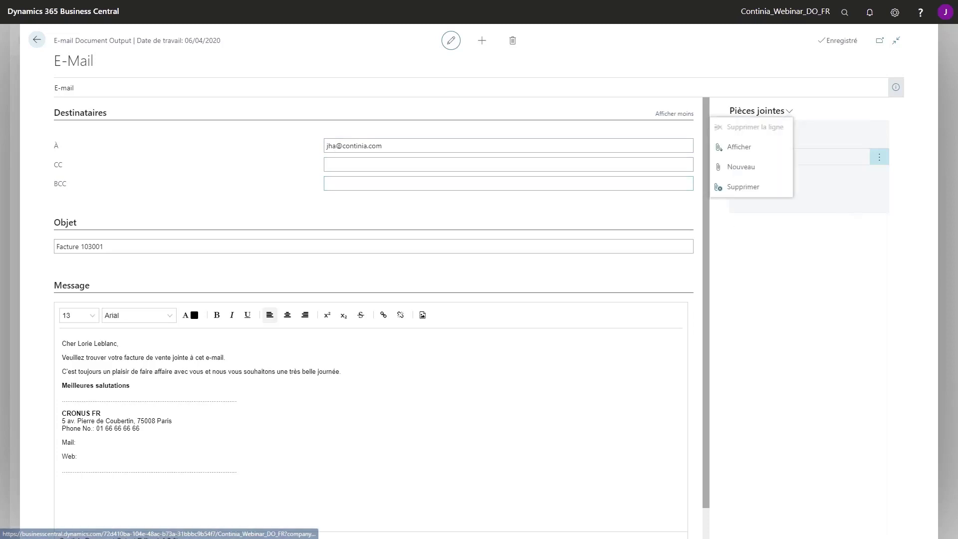
left_click(821, 267)
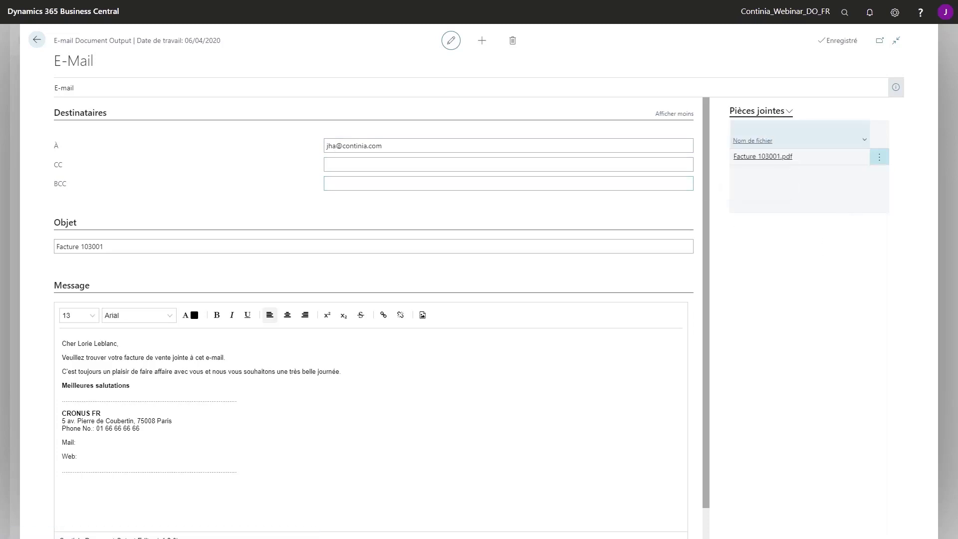
left_click(787, 111)
left_click(745, 145)
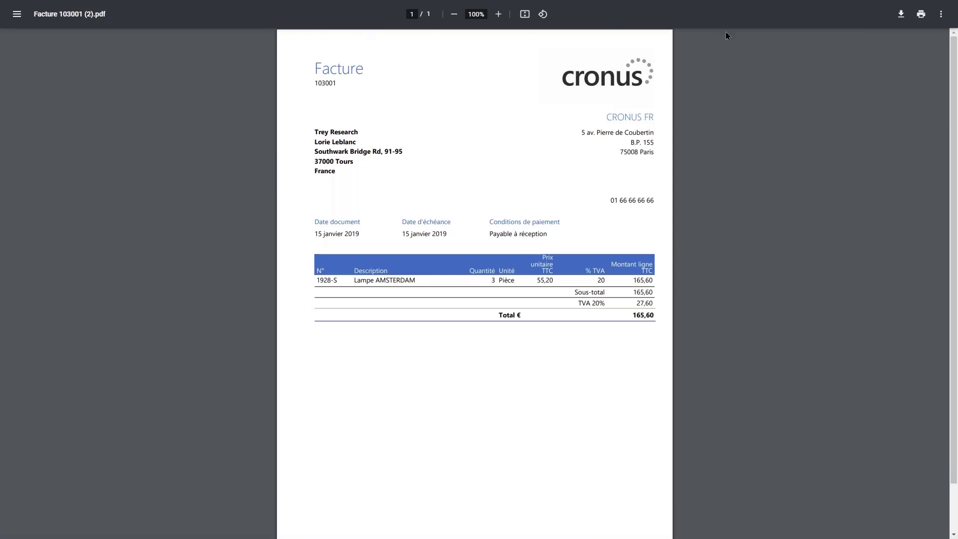
Leave full screen and close the Facture 103001 (2).pdf tab to return to the e-mail draft
left_click(483, 39)
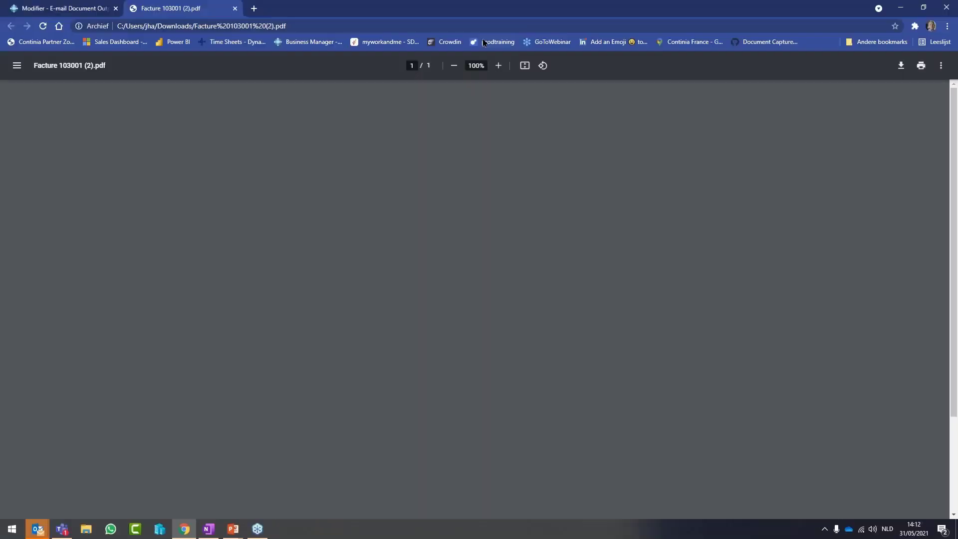
left_click(235, 9)
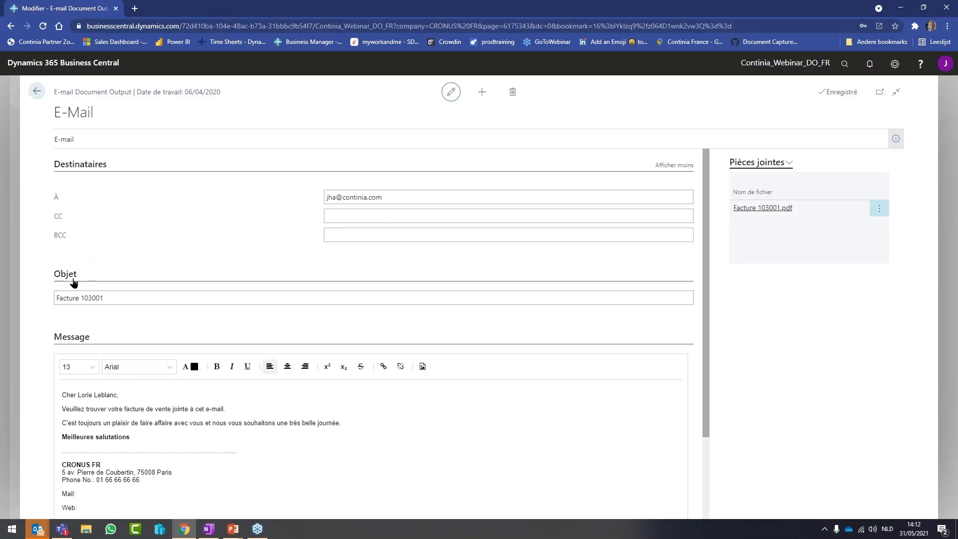
Add the line 'En raison du Covid, nos locaux sont fermés.' after the message's third line
left_click(114, 299)
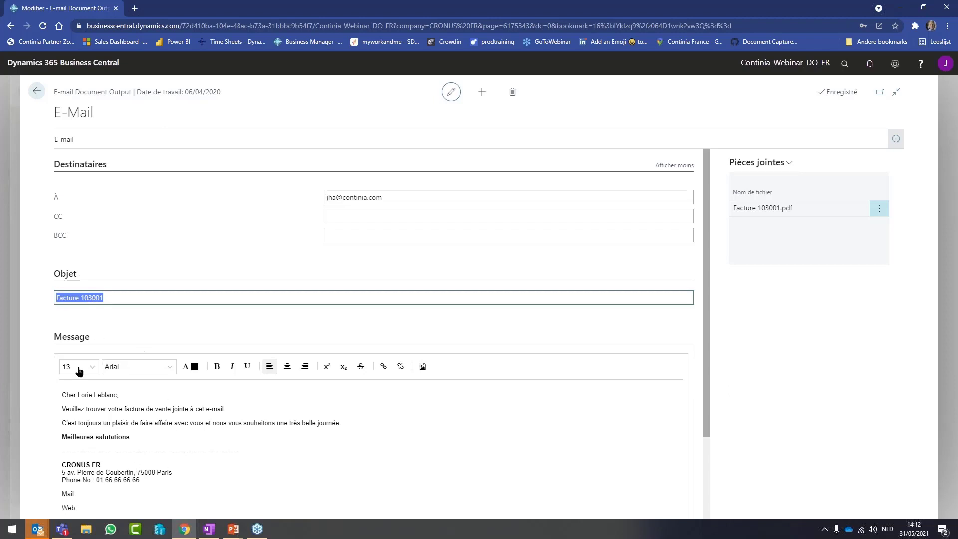
scroll(700, 315, "down", 1)
scroll(699, 314, "down", 2)
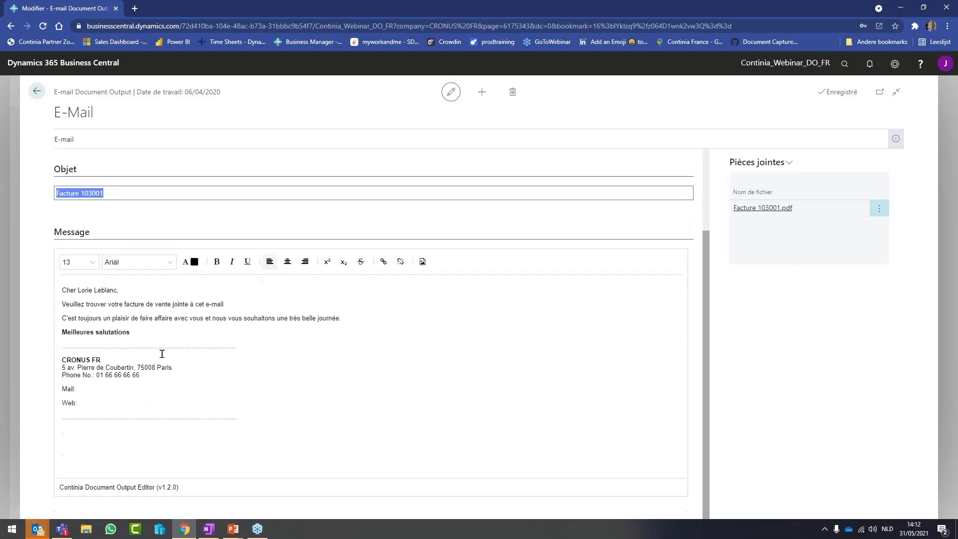
left_click(382, 317)
key("Return")
key("Return")
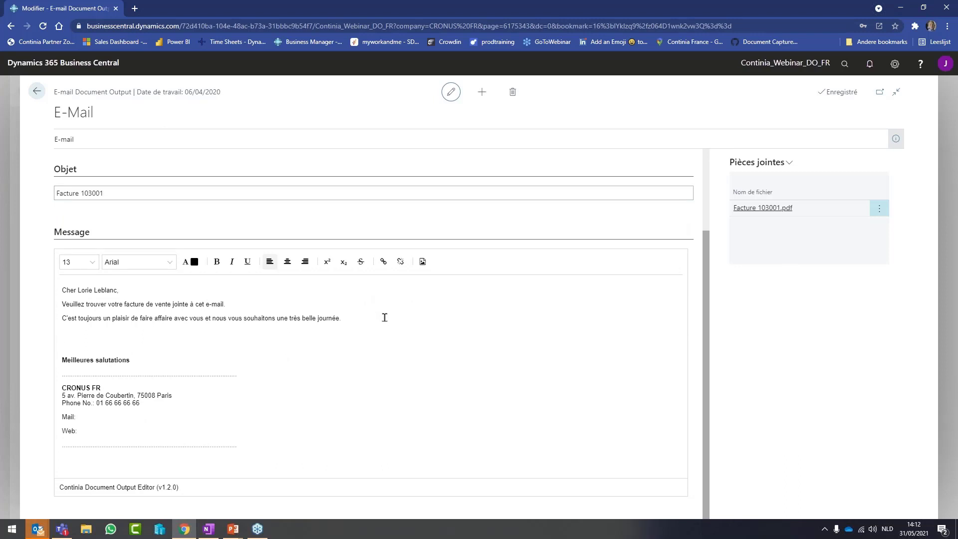
type("En raison du Covid, nos locaux sont fermés")
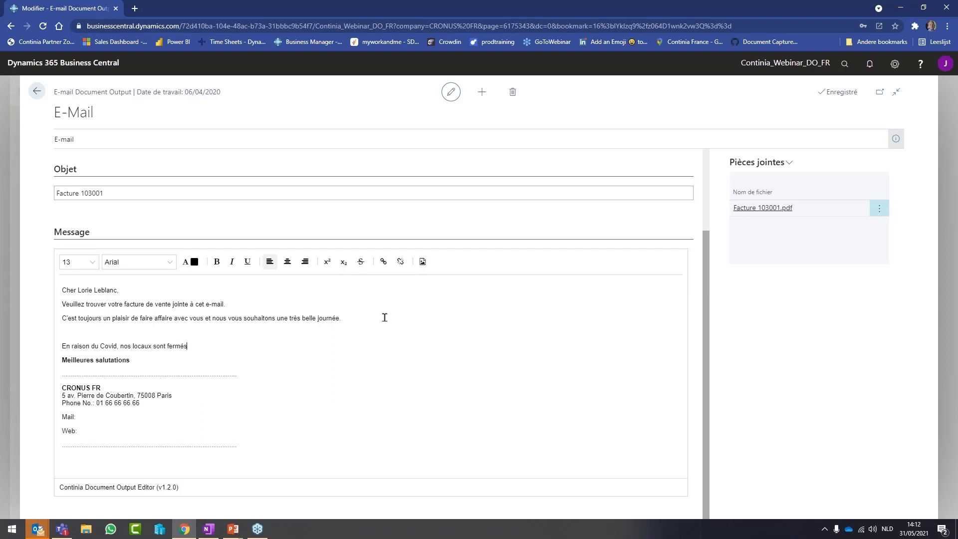
type(".")
Send the invoice 103001 e-mail from Business Central
left_click(64, 139)
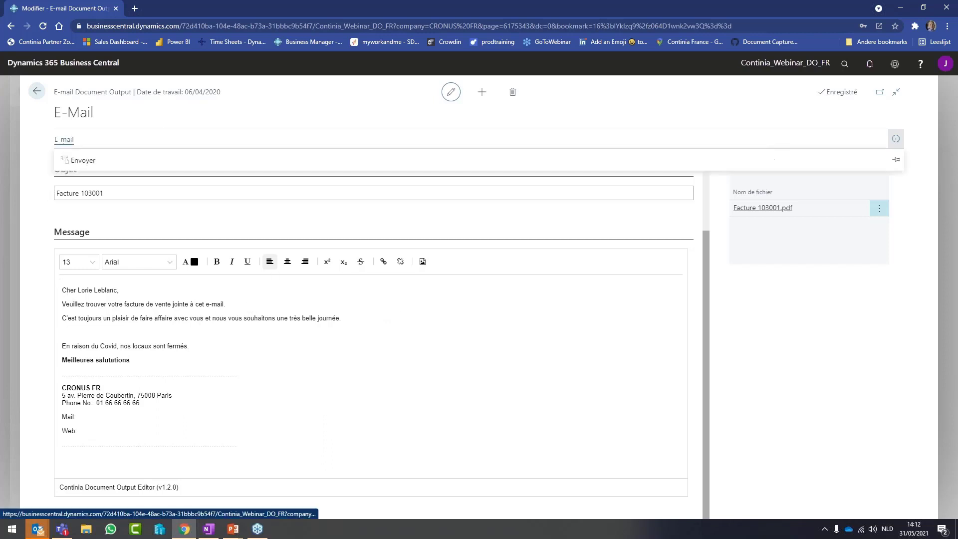
left_click(85, 161)
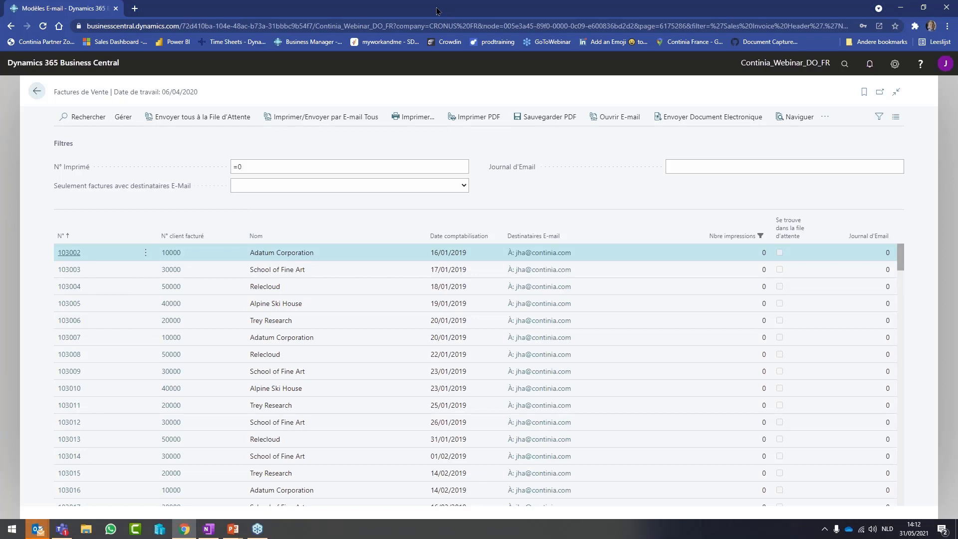
key("F11")
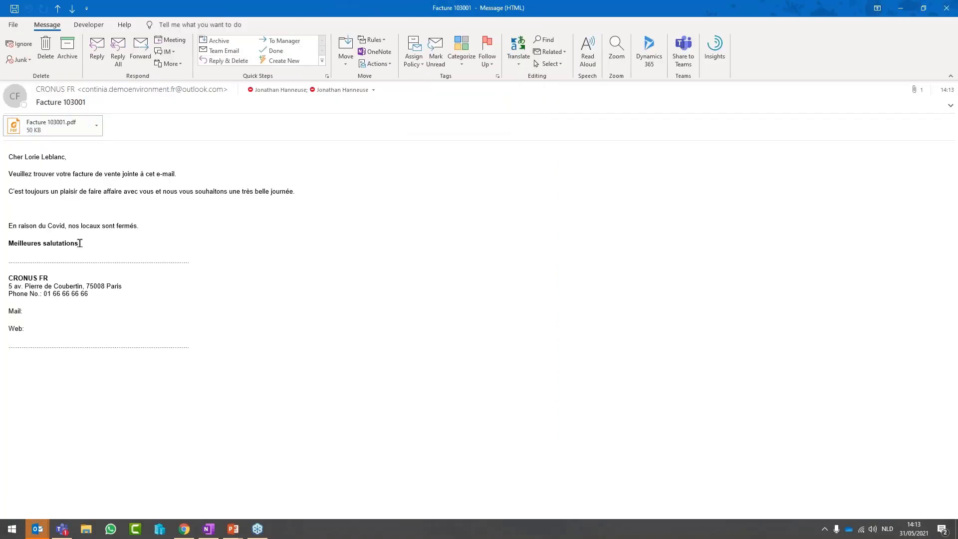
Check the Covid sentence in the received e-mail and view Facture 103001.pdf in Foxit Reader, then close it
triple_click(77, 223)
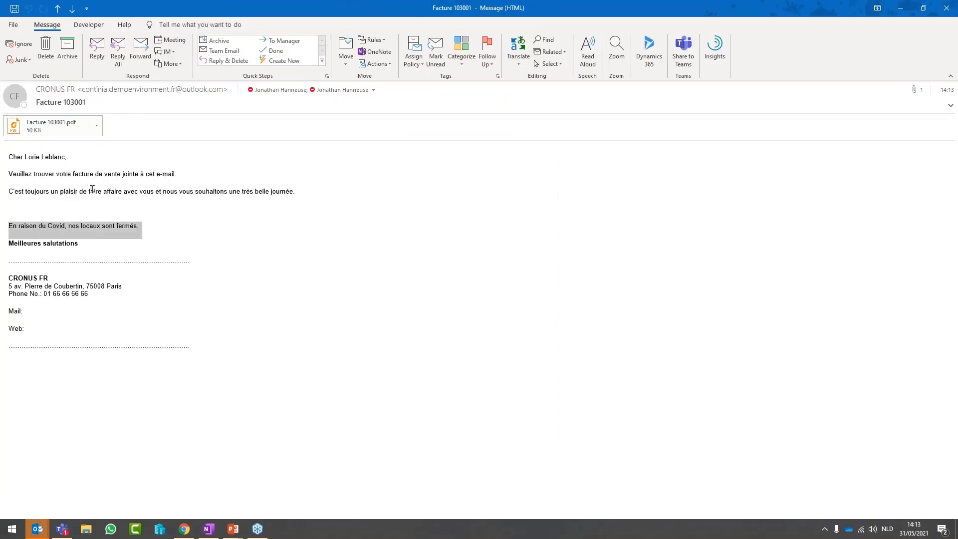
left_click(64, 125)
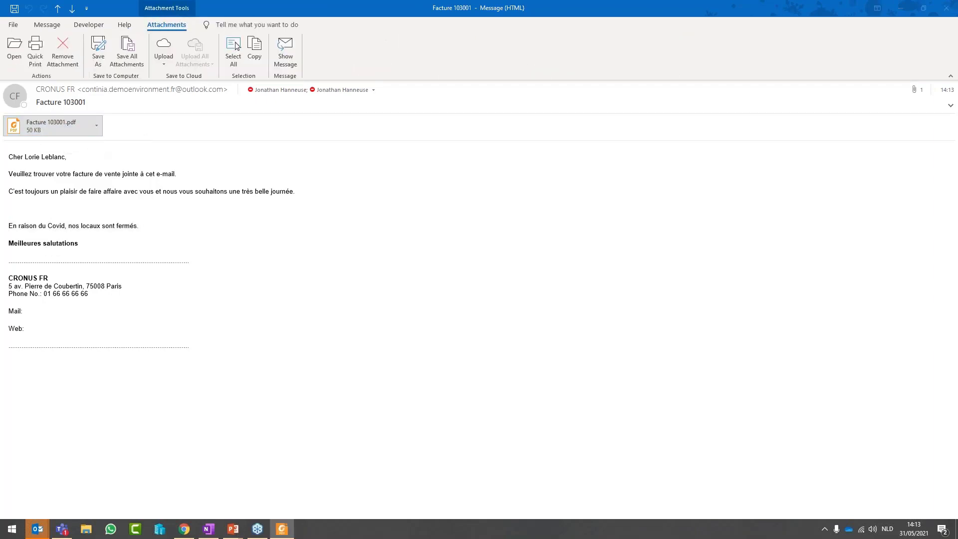
double_click(444, 28)
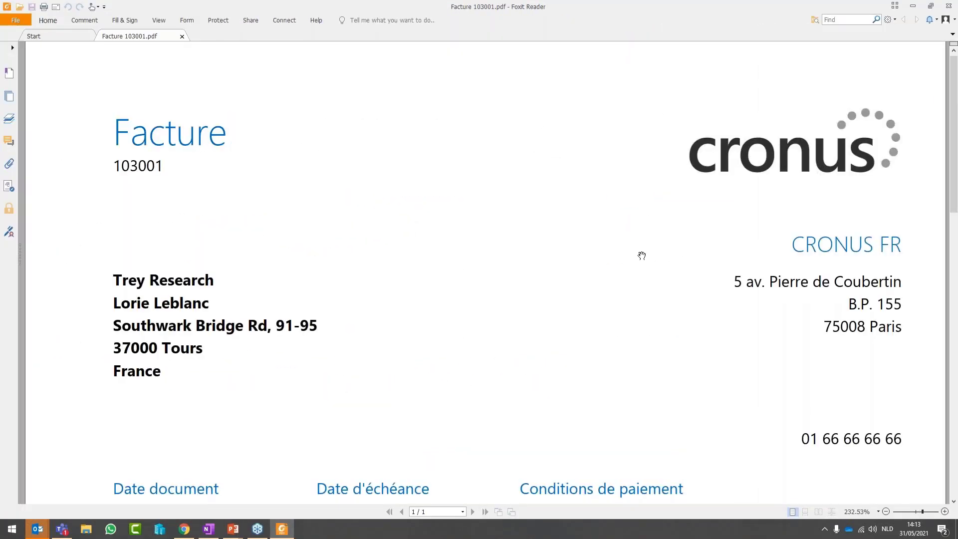
left_click(948, 6)
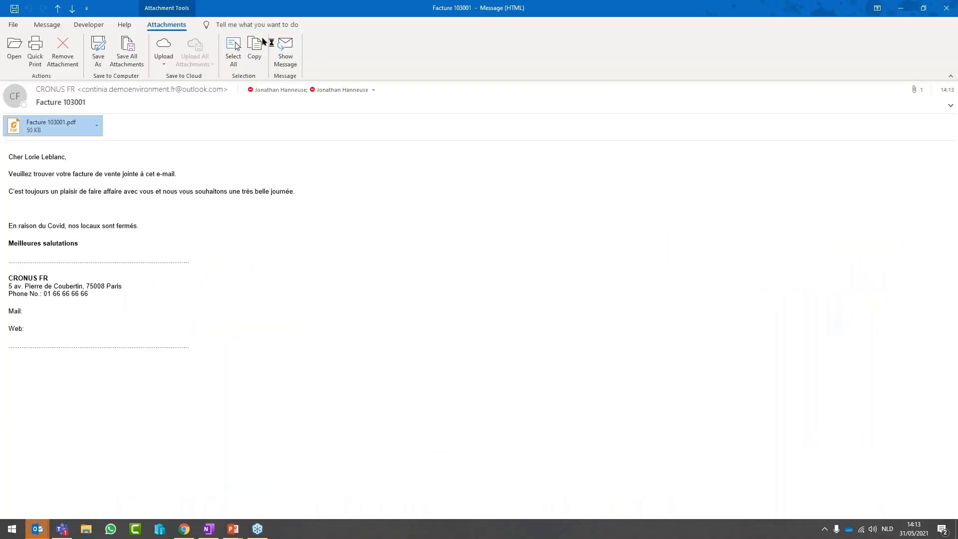
double_click(425, 11)
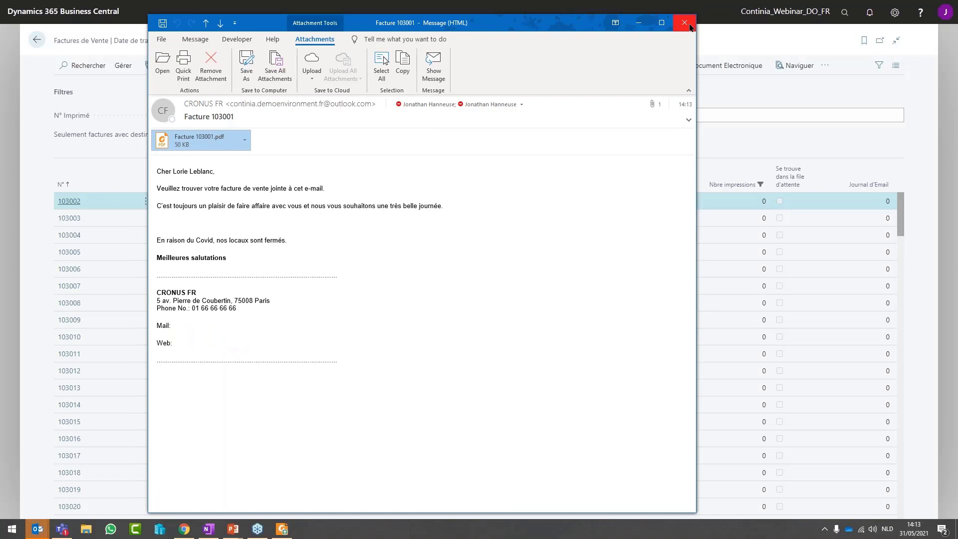
Close the Outlook message and scroll through the Factures de Vente list, which now starts at 103002
left_click(684, 23)
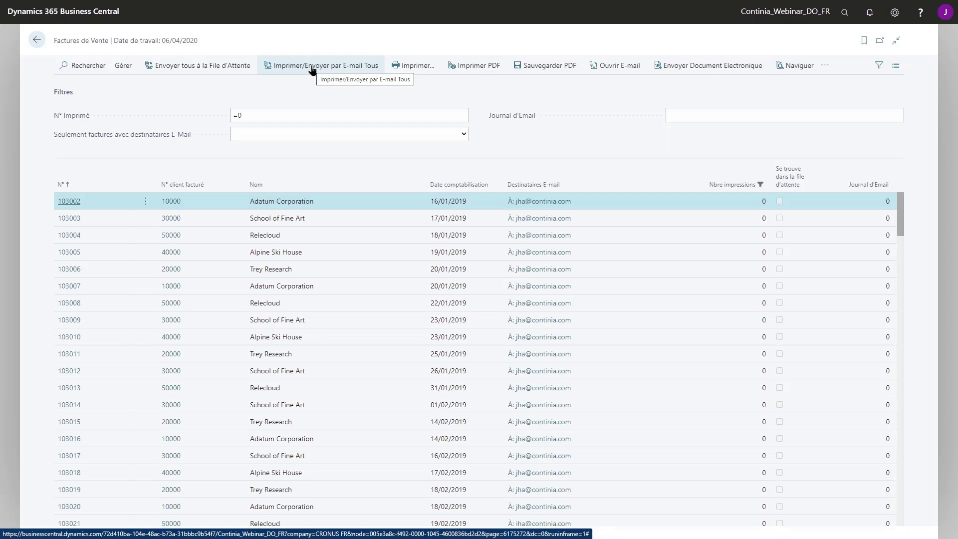
scroll(901, 230, "down", 8)
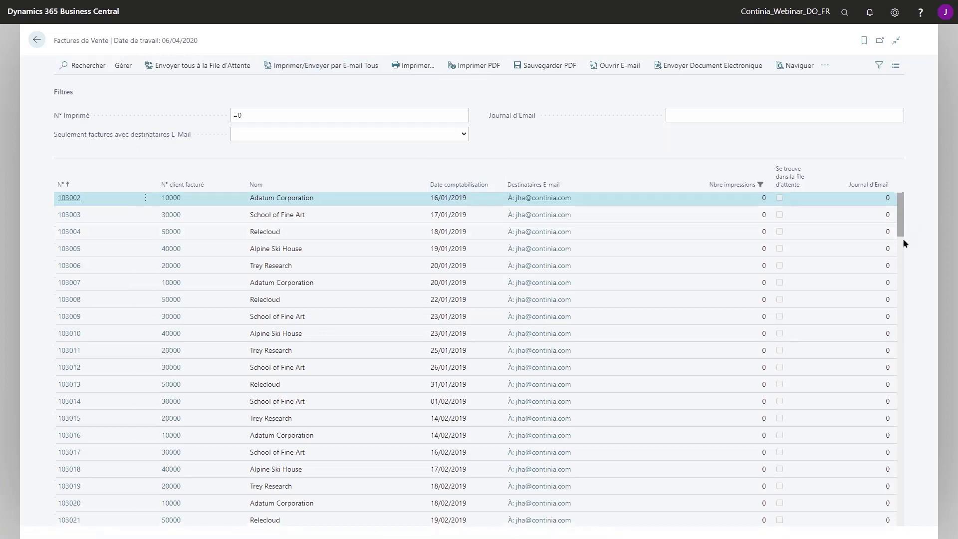
scroll(901, 349, "down", 10)
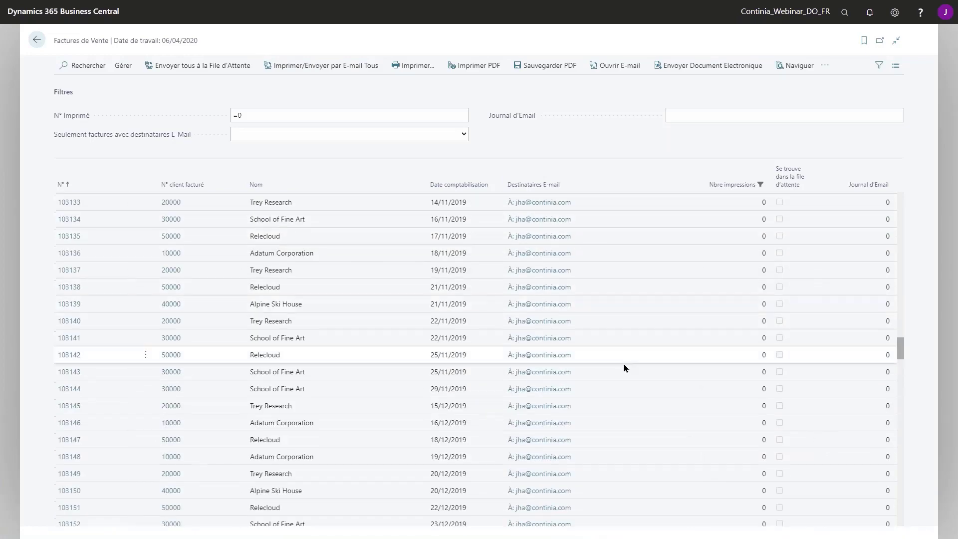
scroll(627, 368, "down", 15)
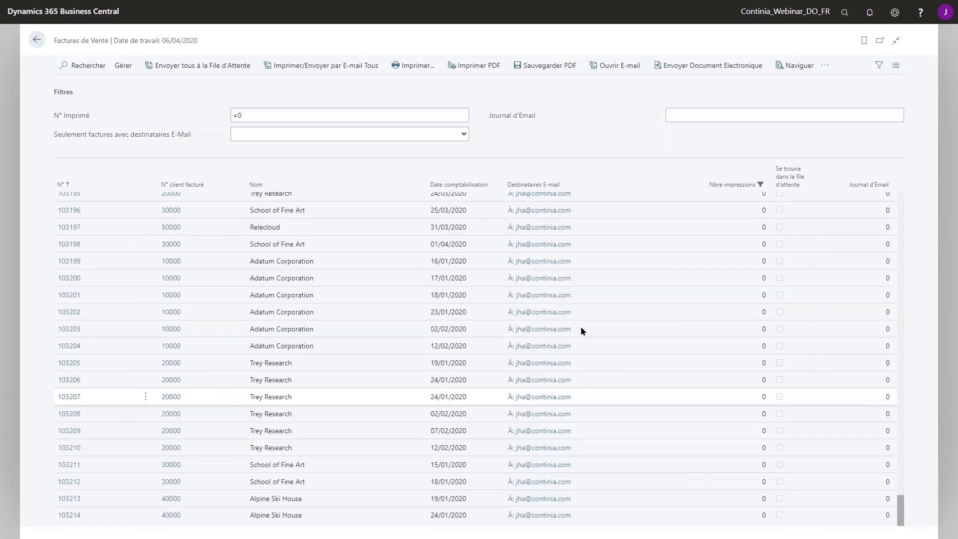
left_click_drag(901, 506, 889, 191)
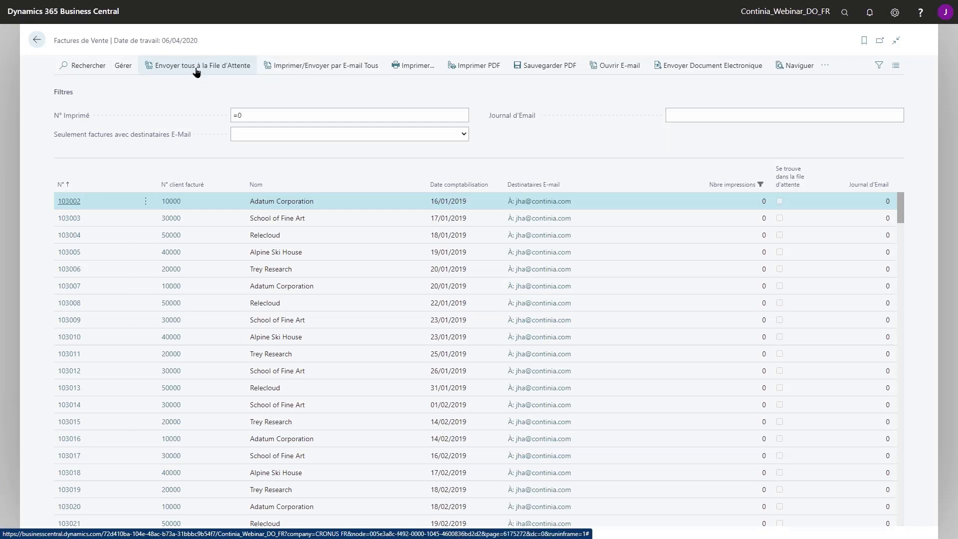
Queue all unprinted sales invoices (213 documents) and go back to the CRONUS FR role center
left_click(199, 69)
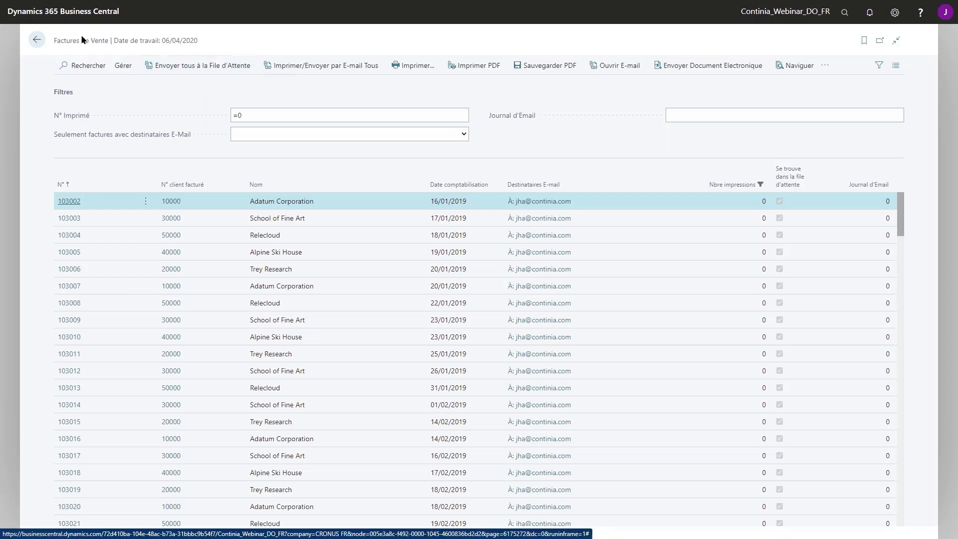
left_click(40, 41)
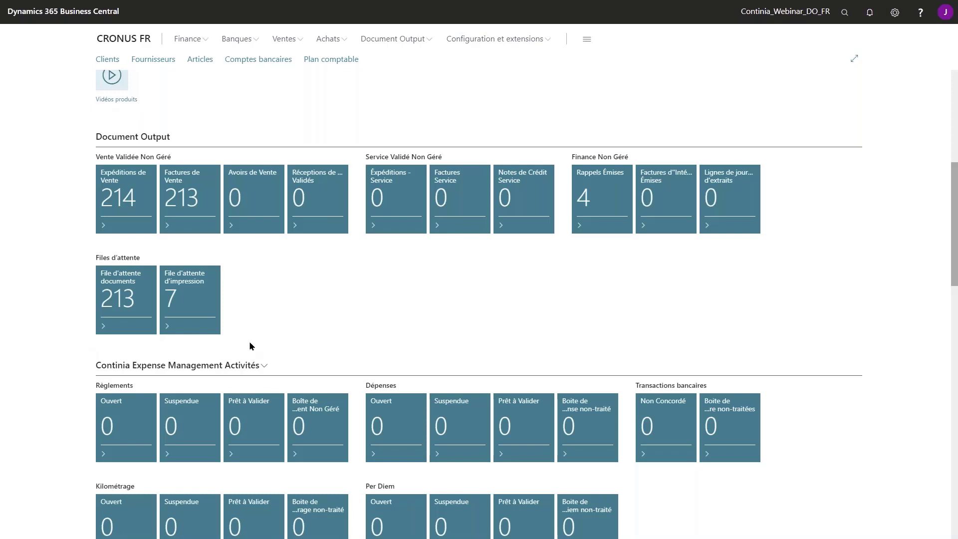
Open the Clients list from Sales, showing customer 10000's Doc. Output factbox
left_click(284, 39)
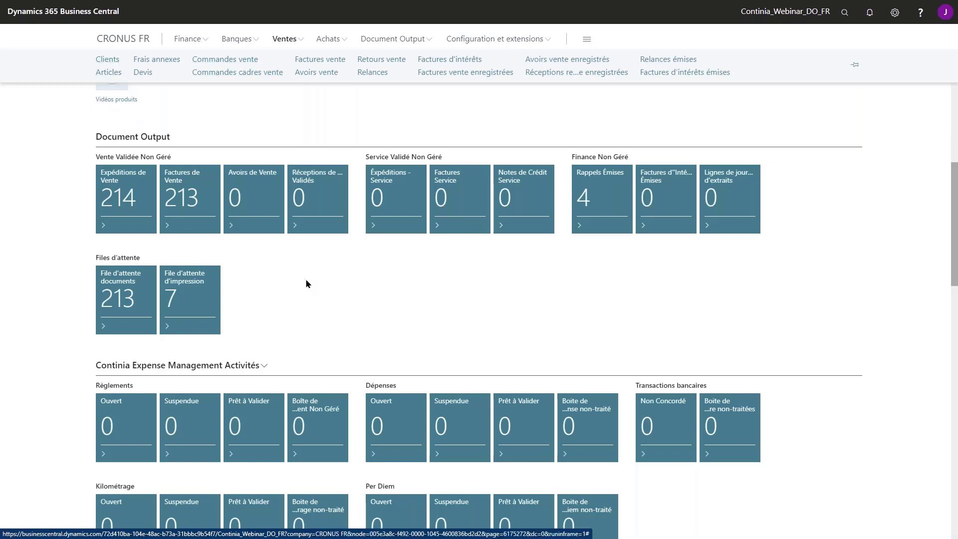
left_click(107, 59)
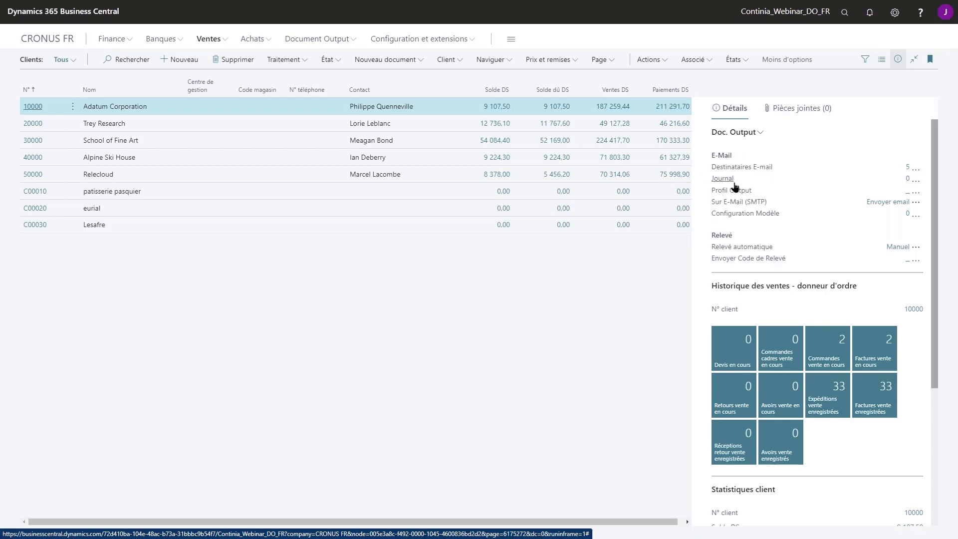
Open Adatum Corporation's customer card and its Destinataires E-mail list from the Doc. Output factbox
left_click(33, 106)
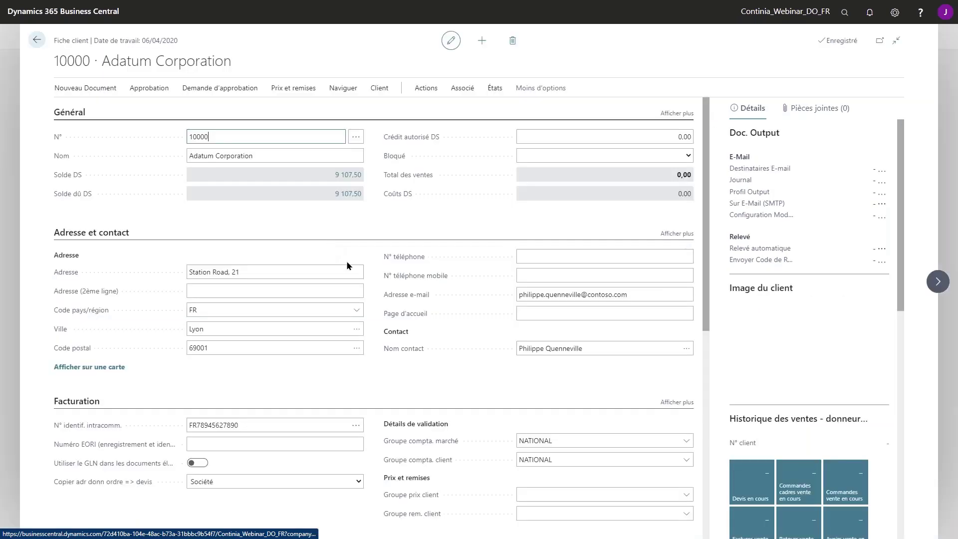
left_click_drag(651, 298, 462, 297)
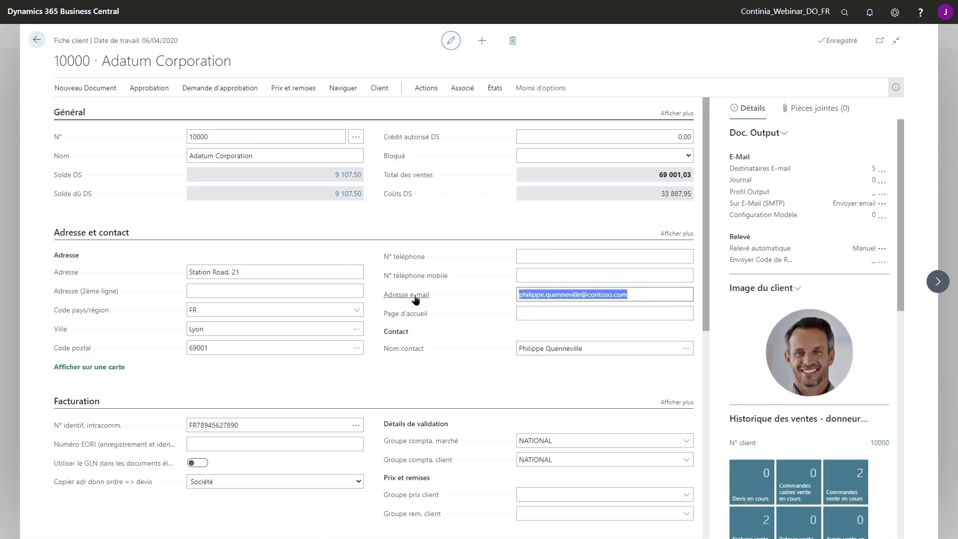
mouse_move(415, 300)
left_click(874, 172)
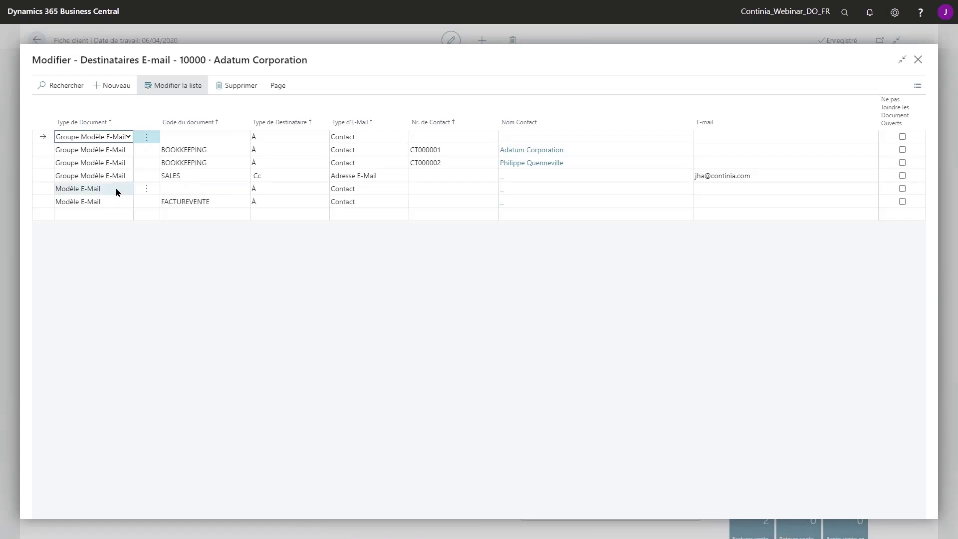
Set the FACTUREVENTE recipient's type to Adresse E-Mail and enter the contact's e-mail address
left_click(112, 212)
left_click(124, 202)
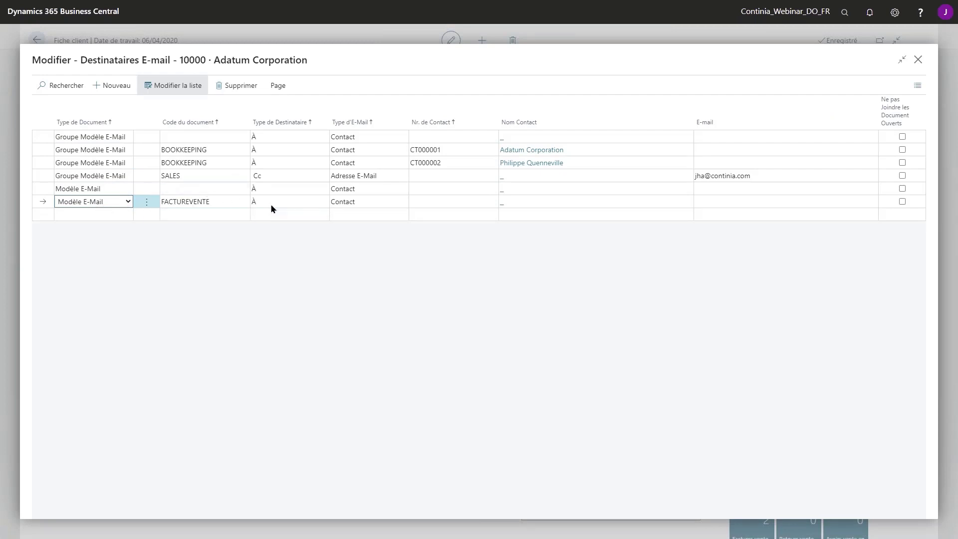
left_click(360, 203)
left_click(370, 220)
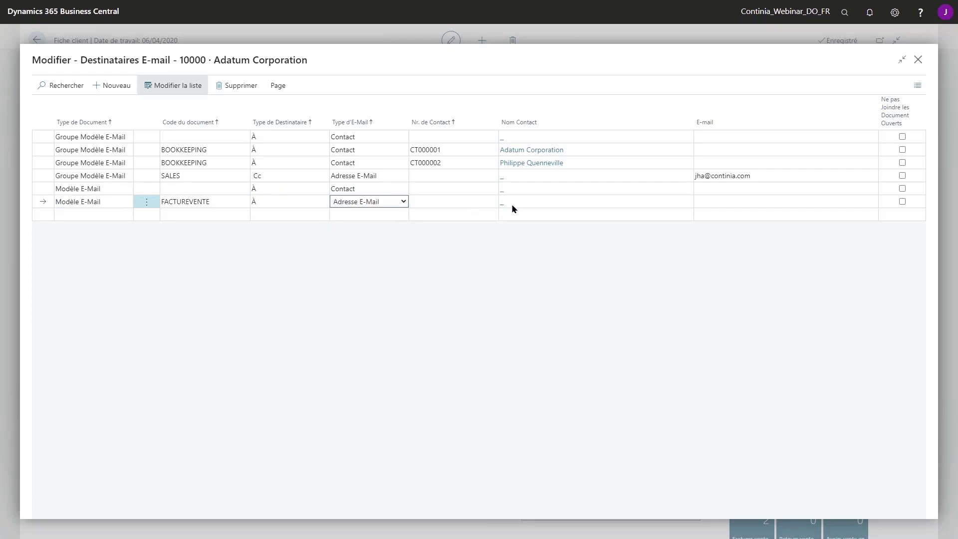
left_click(721, 202)
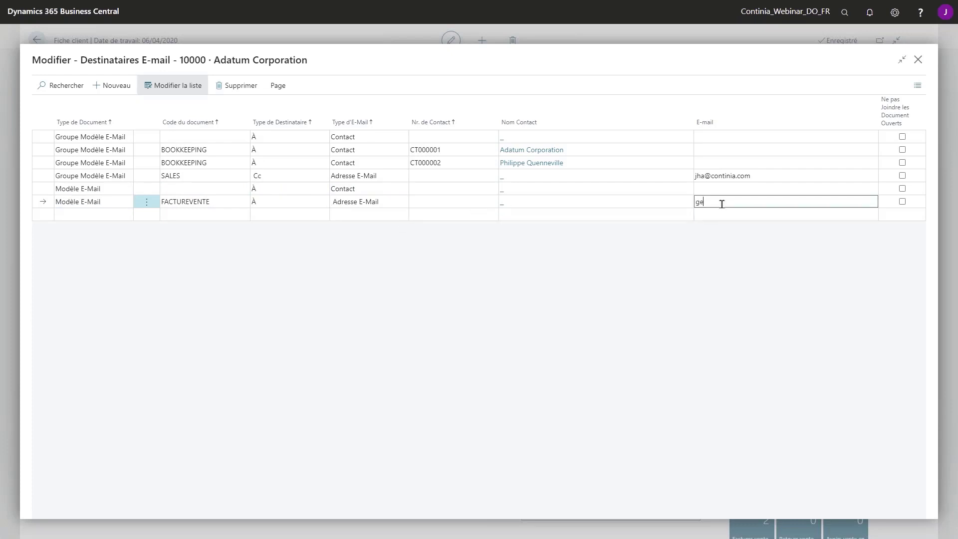
key("Tab")
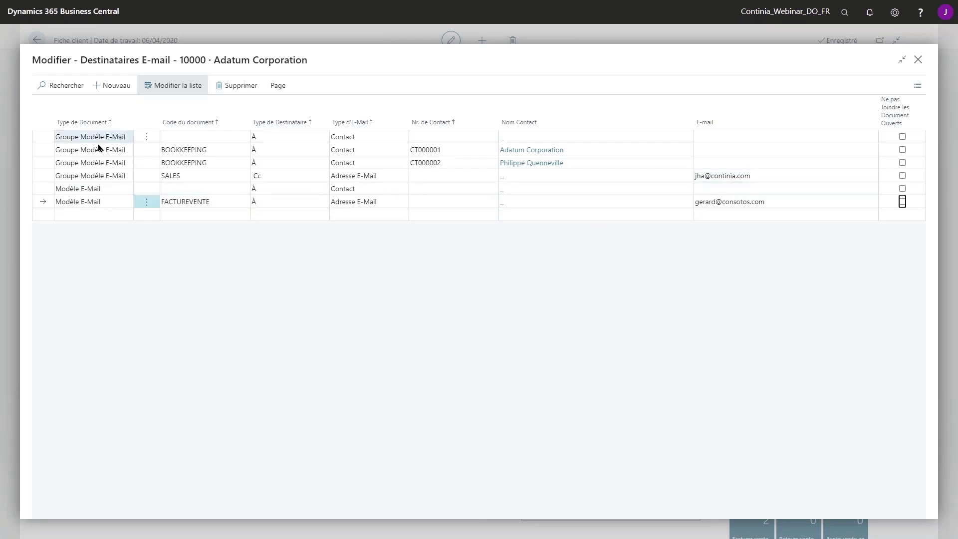
Check the BOOKKEEPING code lookup, then close the recipients list and Adatum's customer card
left_click(184, 151)
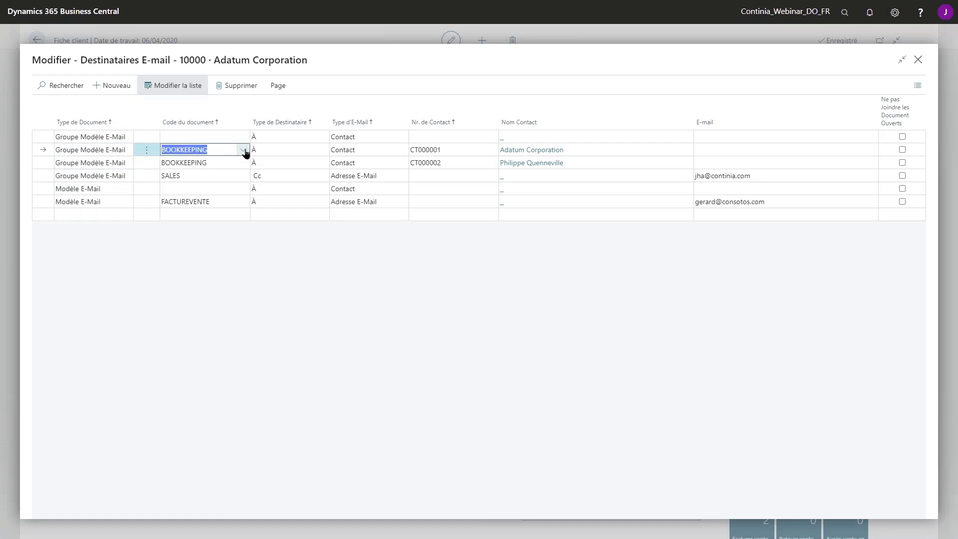
left_click(243, 151)
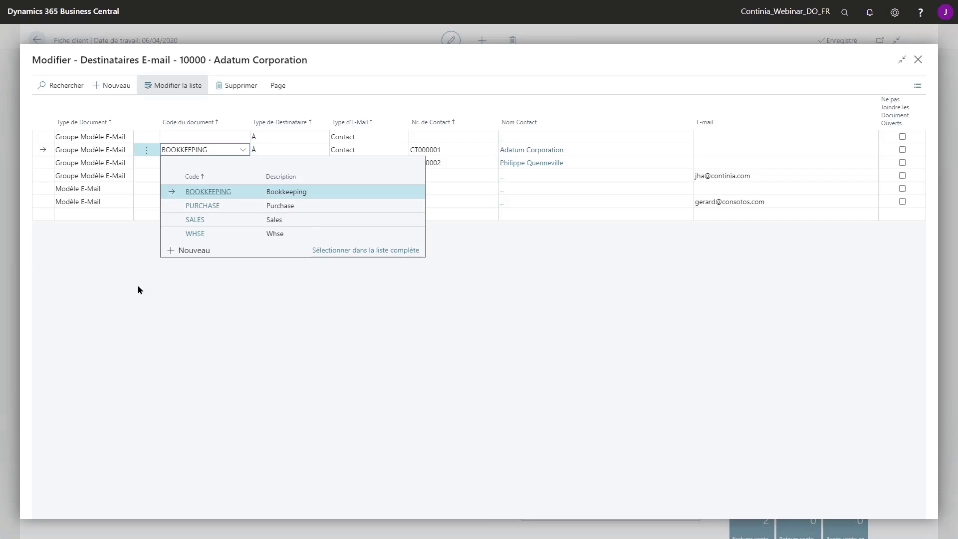
left_click(394, 342)
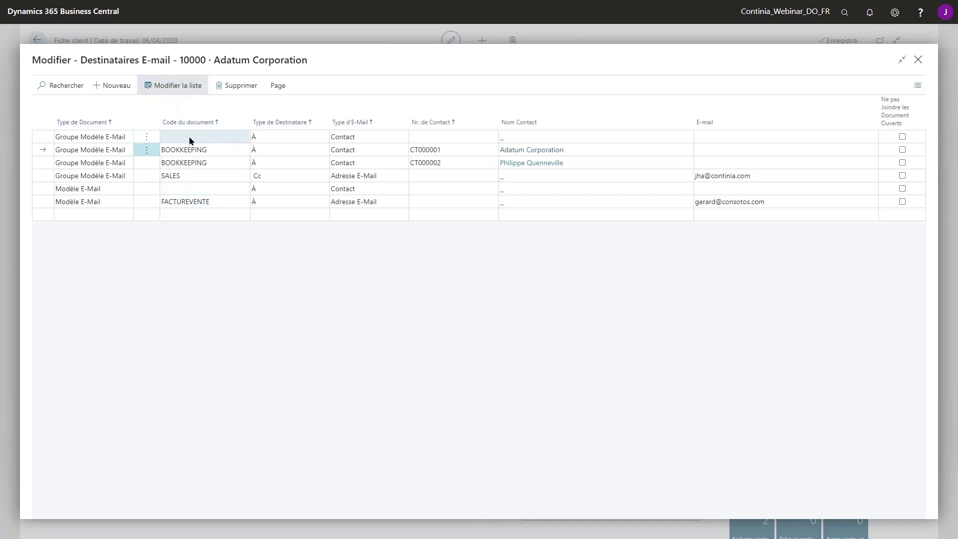
left_click(917, 62)
left_click(36, 40)
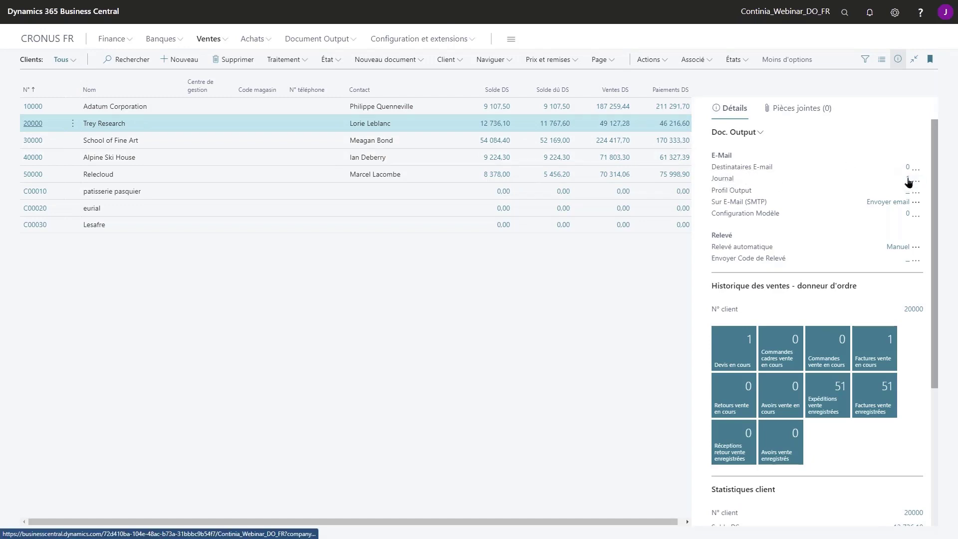
Open Trey Research's Document Output journal and check the entry's FACTUREVENTE template
left_click(909, 181)
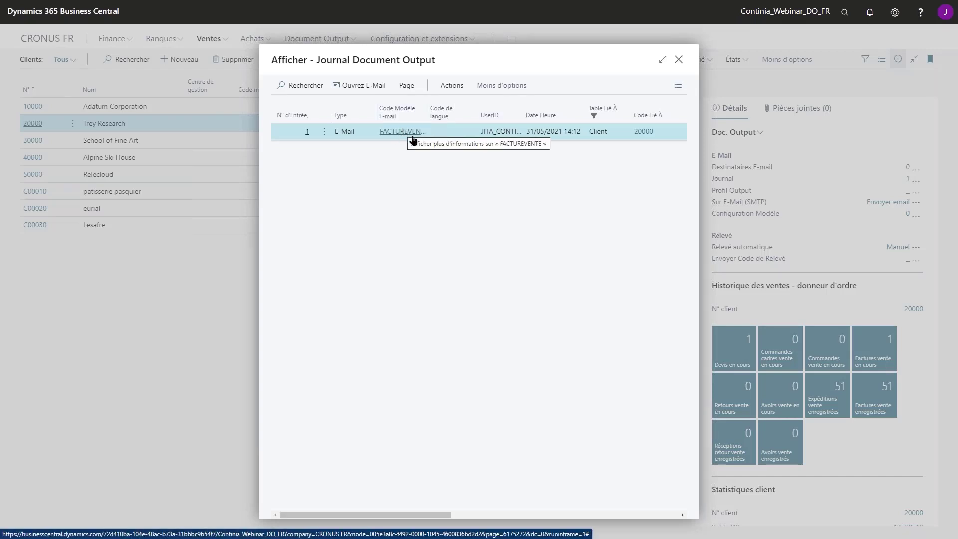
left_click(404, 135)
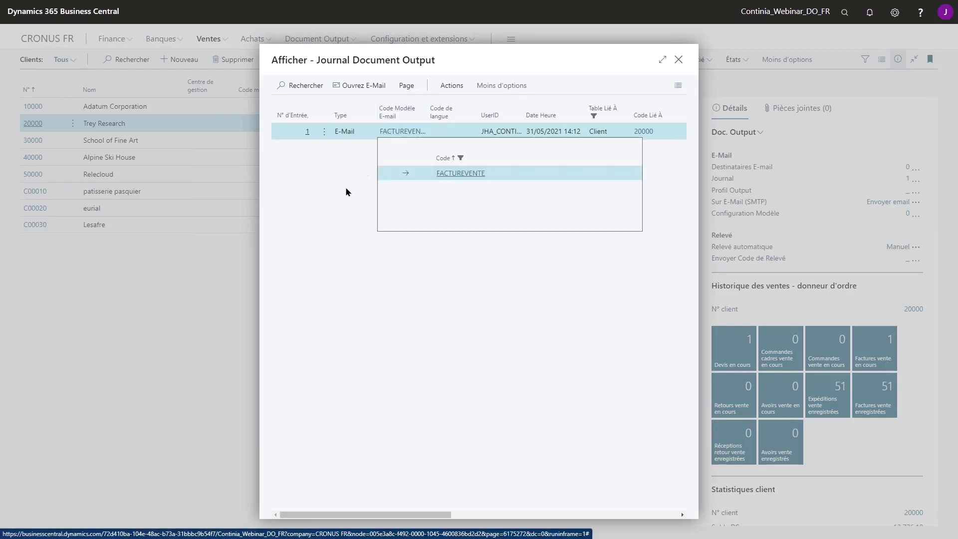
left_click(310, 134)
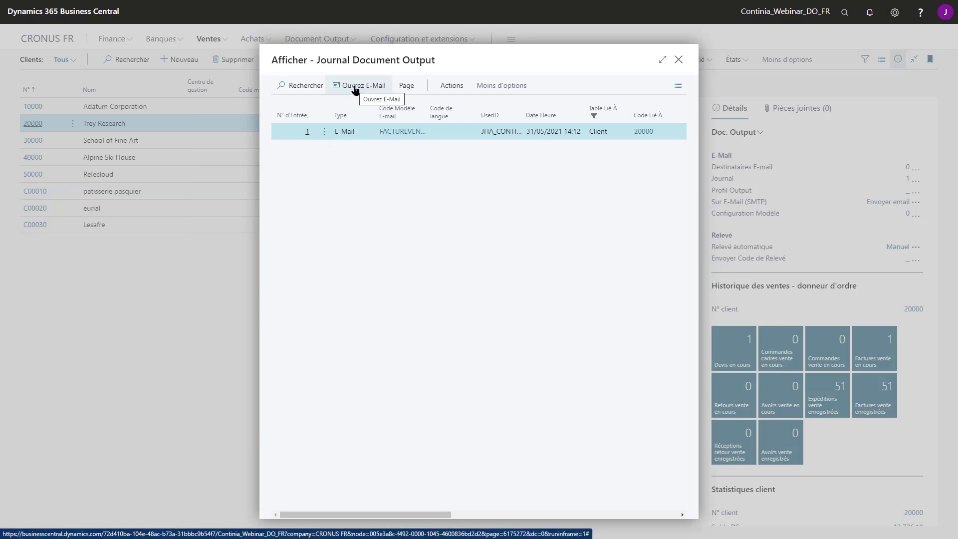
Read the logged invoice e-mail, including its Covid closure notice, and return to the journal
left_click(375, 95)
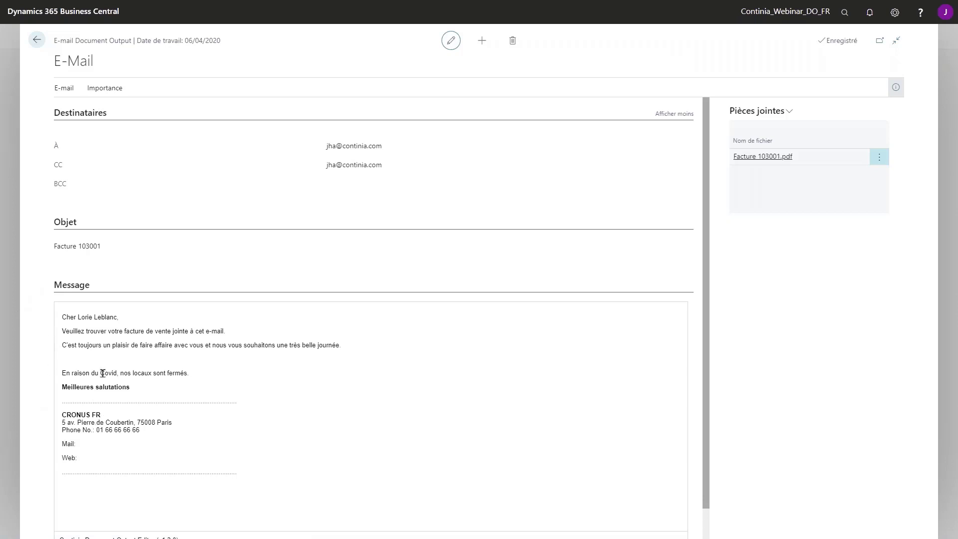
left_click_drag(100, 373, 218, 386)
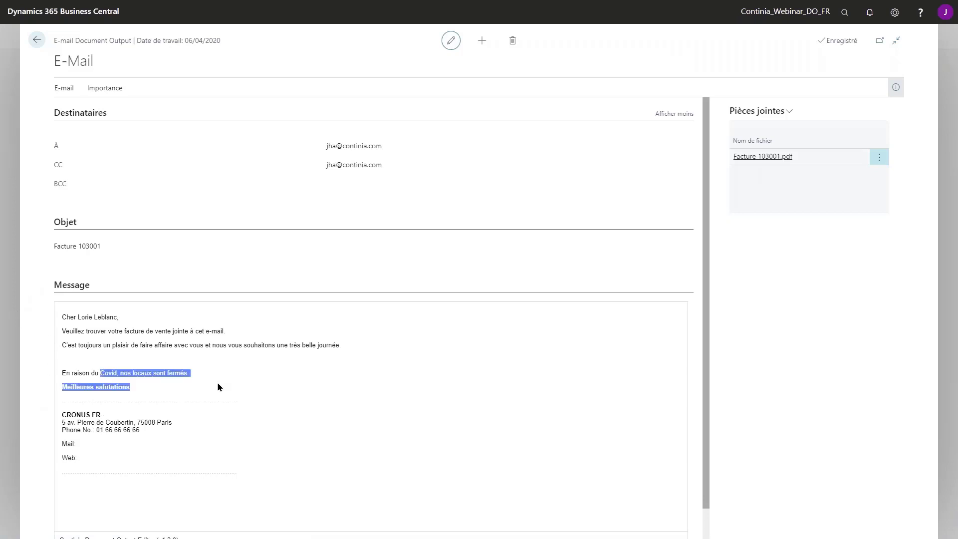
left_click(37, 39)
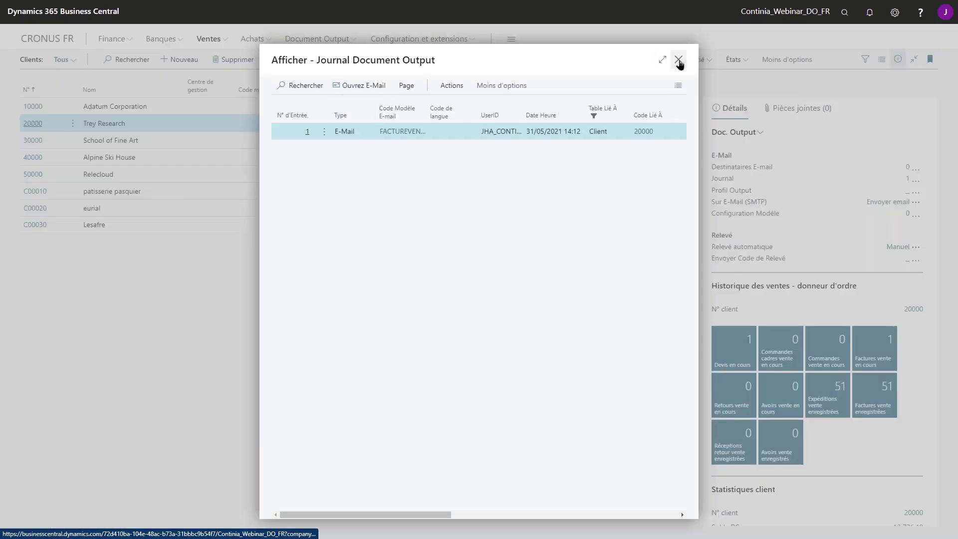
Close the journal and open the Modèles E-mail list under Document Output configuration
left_click(678, 60)
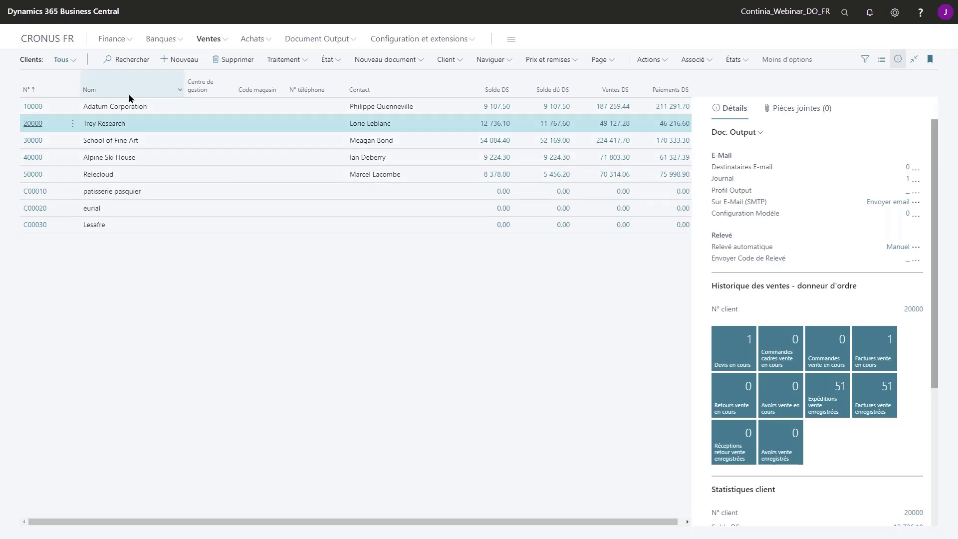
left_click(351, 44)
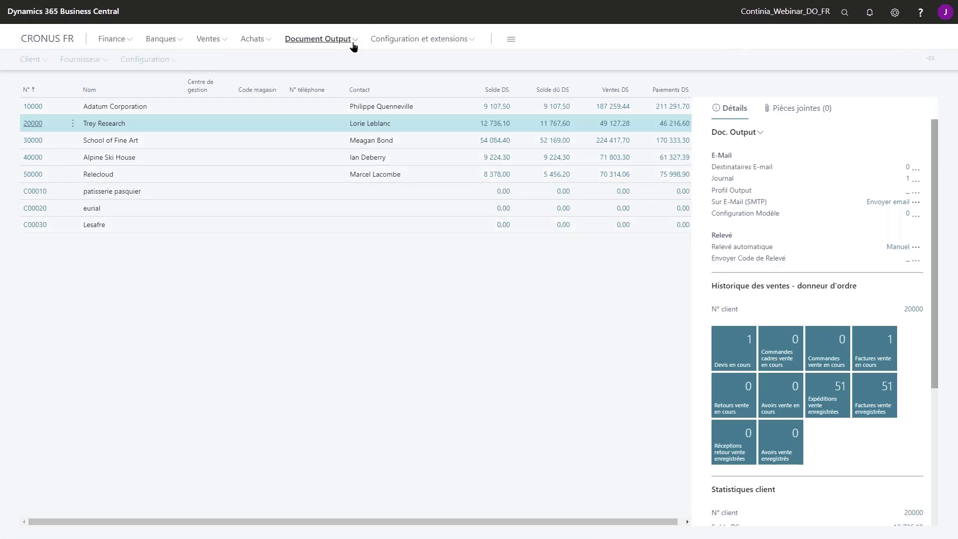
left_click(159, 60)
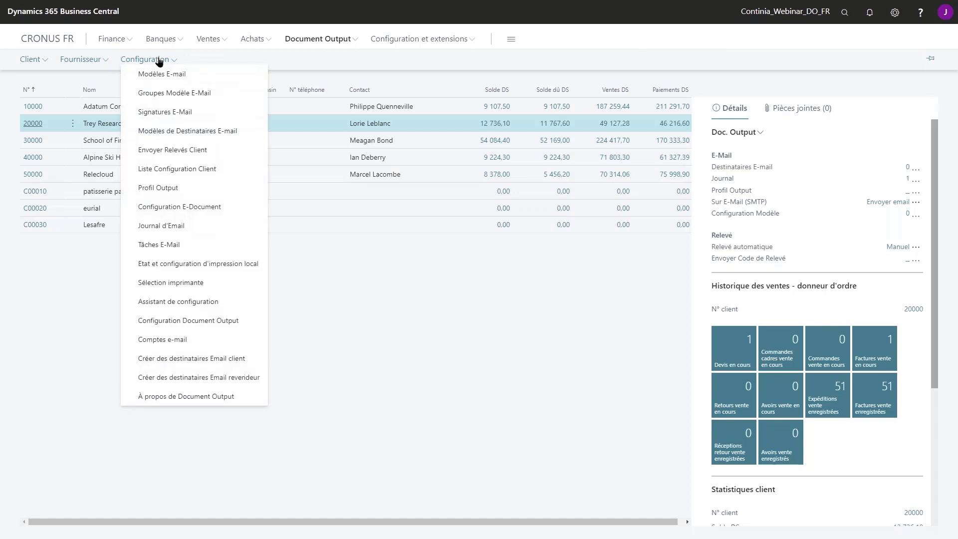
left_click(194, 71)
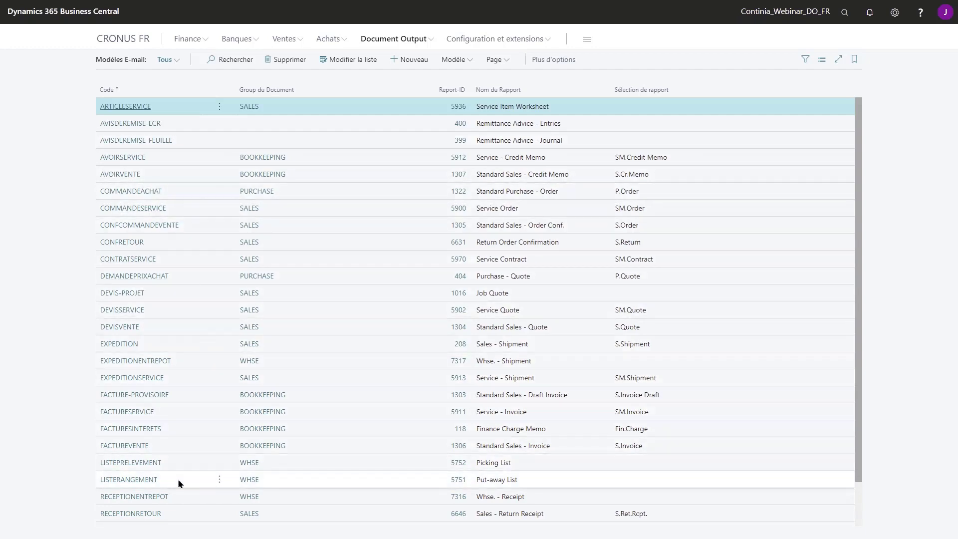
Find the FACTUREVENTE row for report 1306 and view its template card
scroll(150, 497, "down", 1)
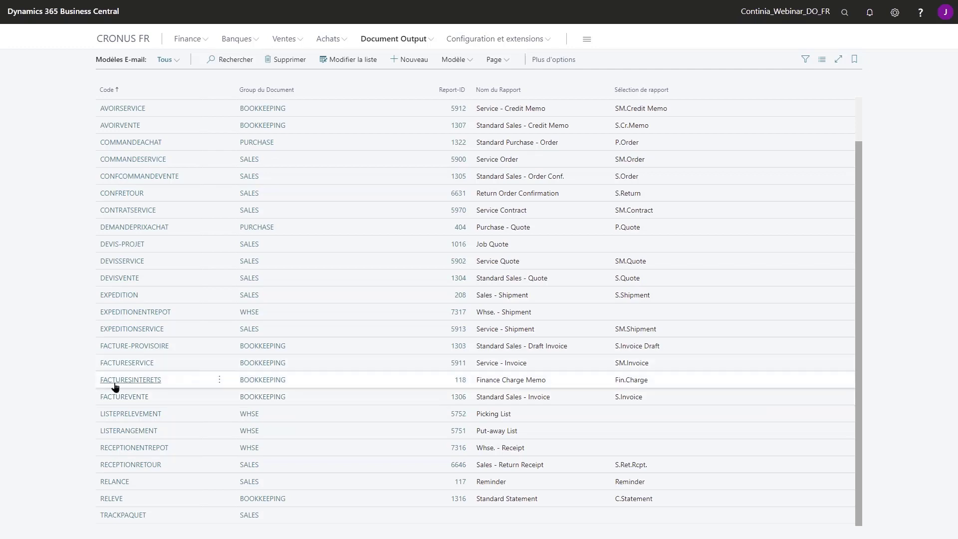
left_click(218, 399)
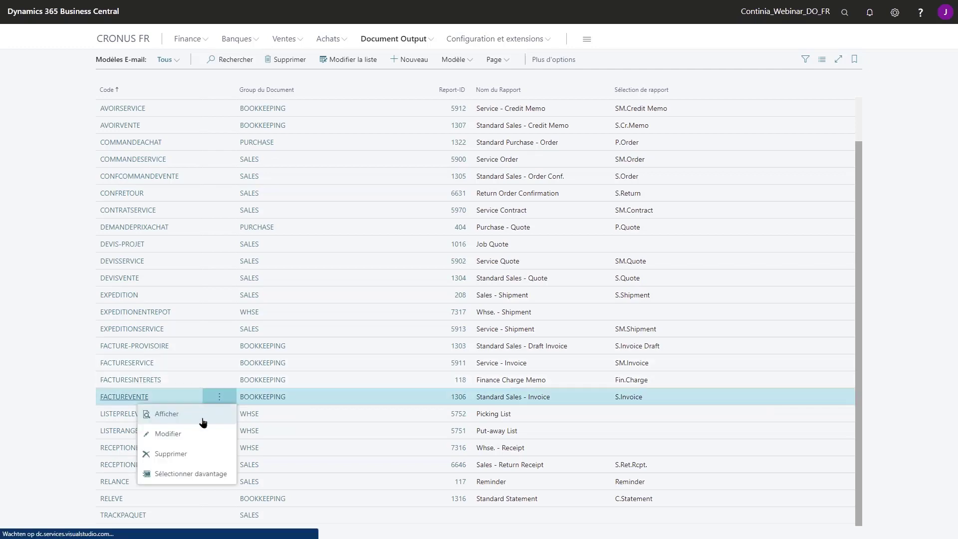
left_click(172, 435)
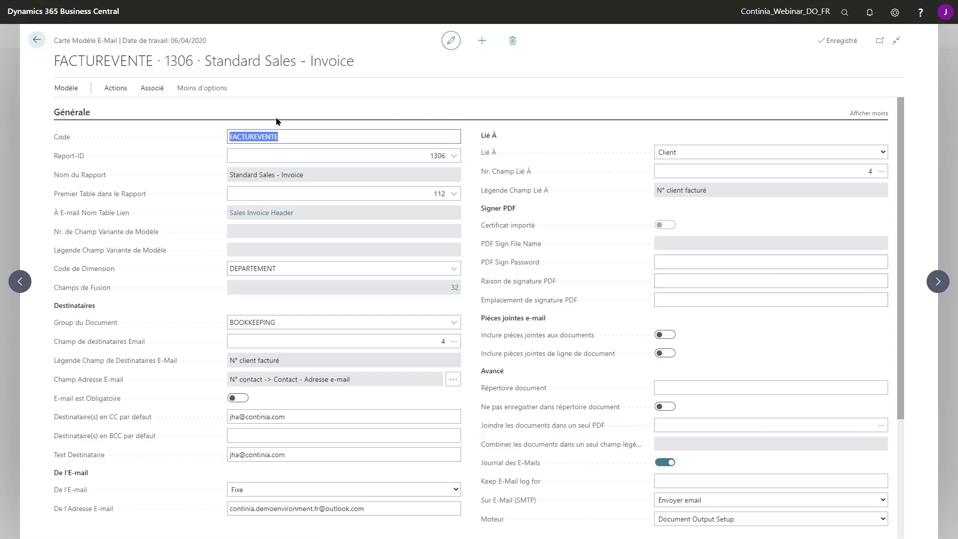
Select the template line's Facture %1.pdf file name and show its Modèle E-mail actions
left_click(91, 156)
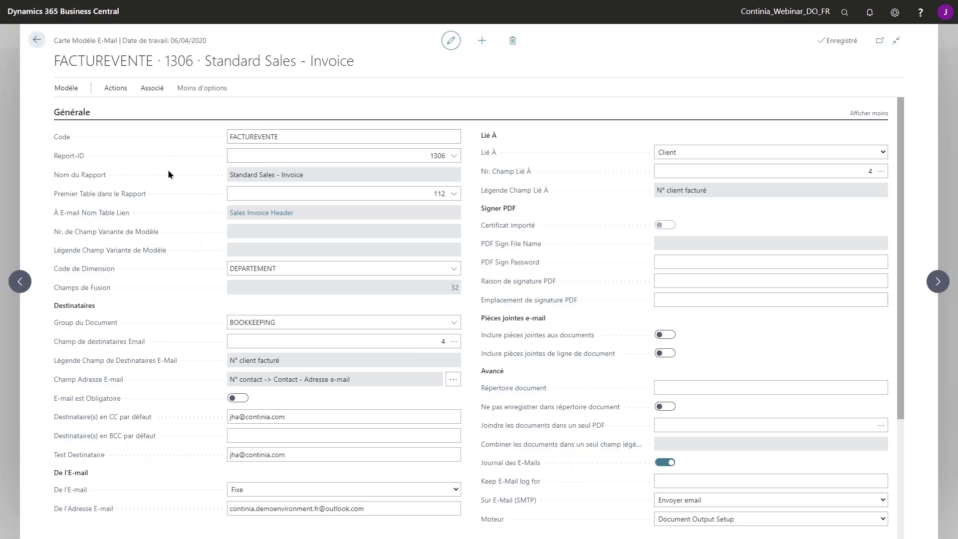
scroll(173, 425, "down", 2)
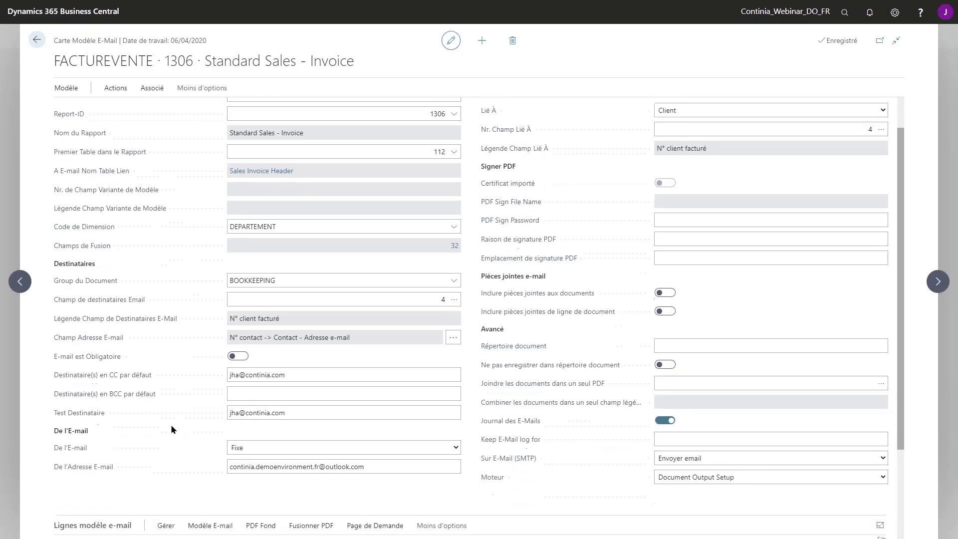
scroll(174, 411, "down", 2)
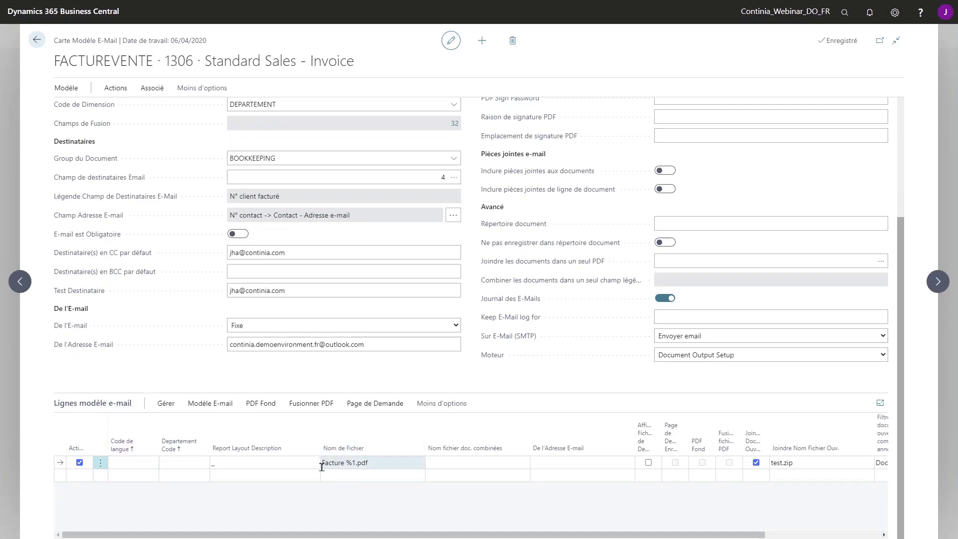
left_click(342, 461)
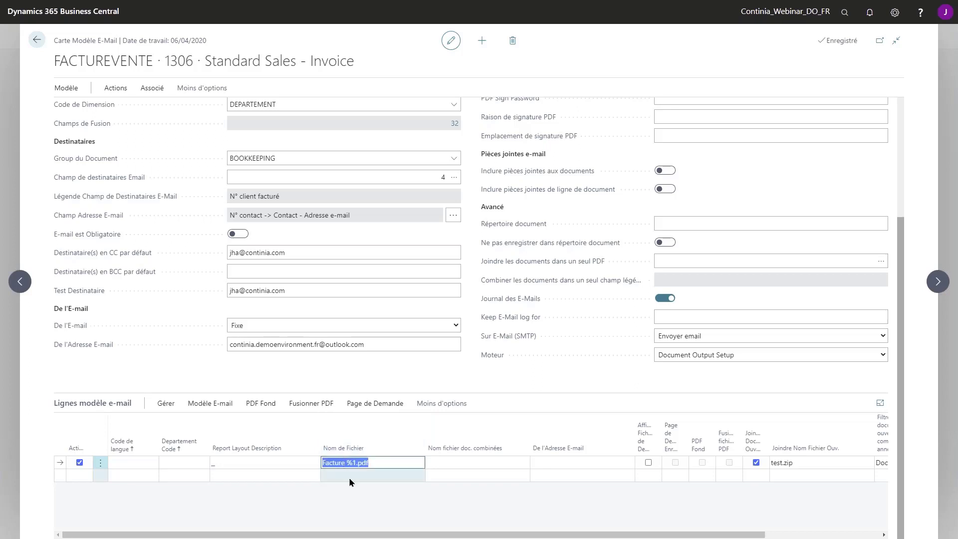
left_click(205, 404)
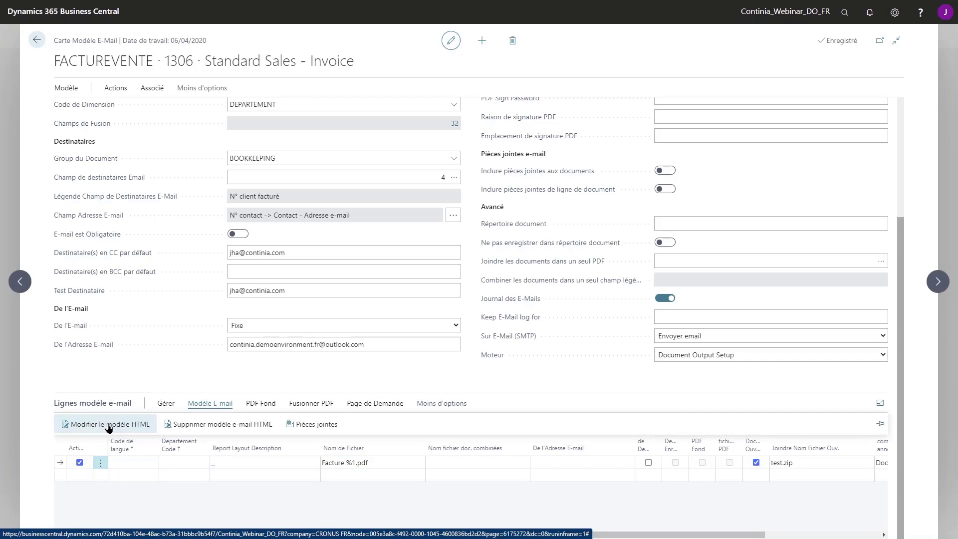
Open the line's HTML e-mail body and browse its Champs de Fusion list
left_click(124, 427)
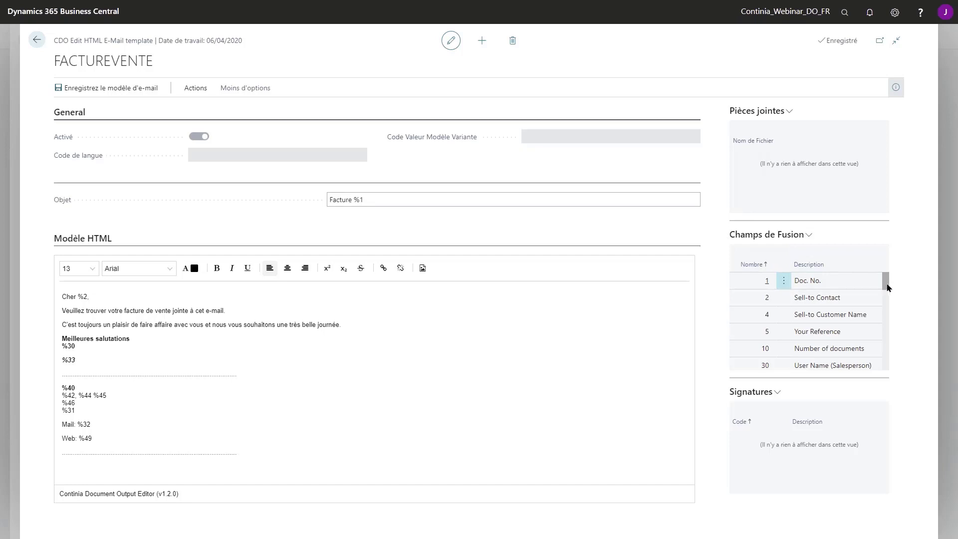
left_click_drag(885, 279, 886, 279)
scroll(797, 352, "down", 2)
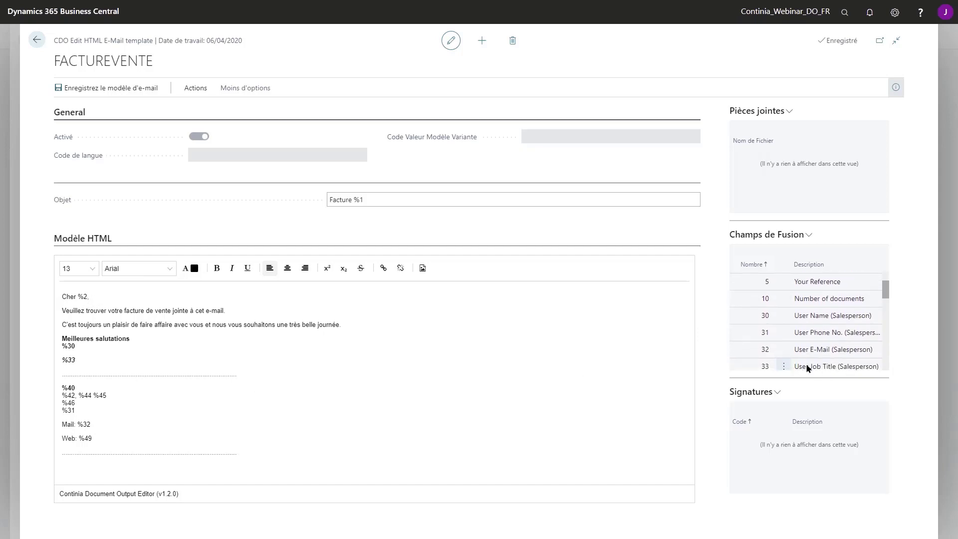
Toggle italic on the %33 merge field and check the Pièces jointes options without choosing any
left_click(91, 363)
key("ctrl+i")
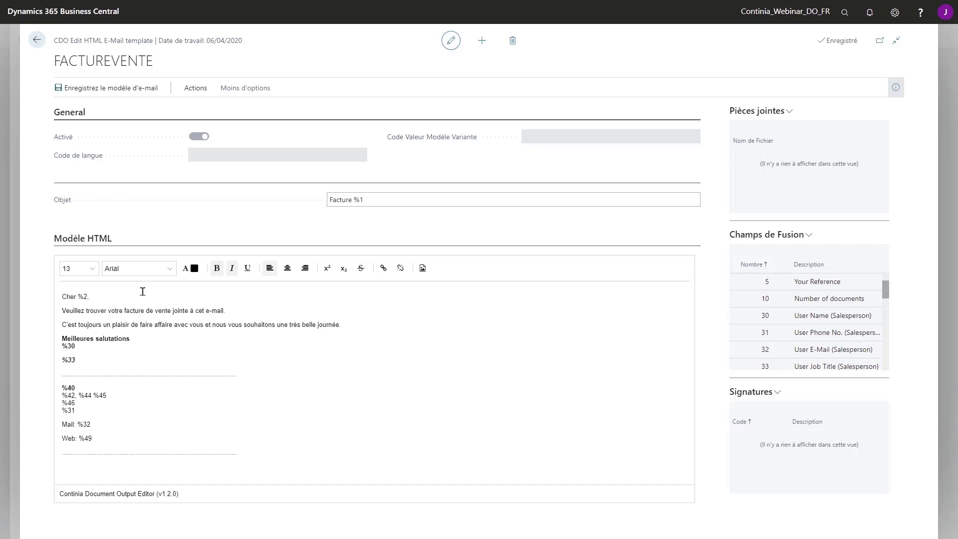
key("ctrl+i")
left_click(789, 113)
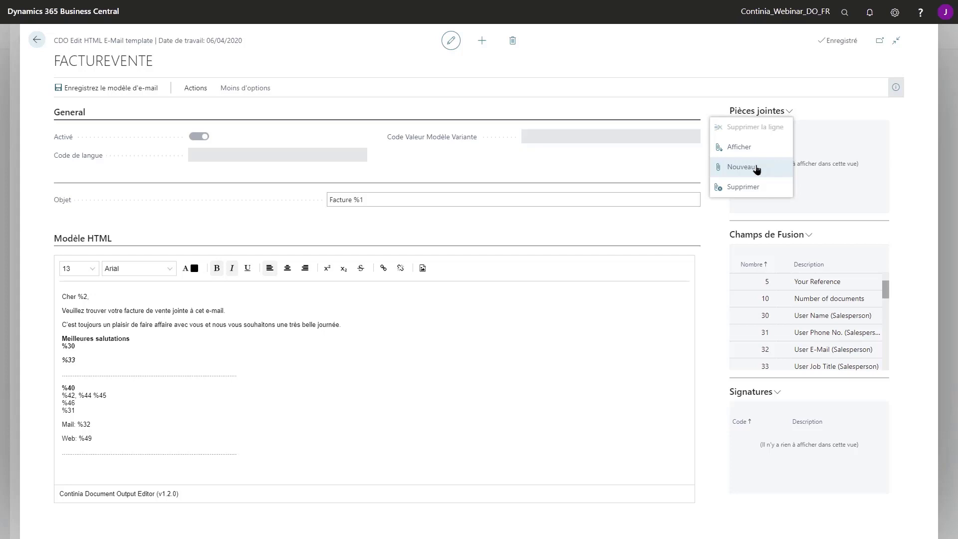
left_click(755, 167)
Back on the template card, review the PDF Fond and Fusionner PDF options for the Facture %1.pdf line
left_click(37, 40)
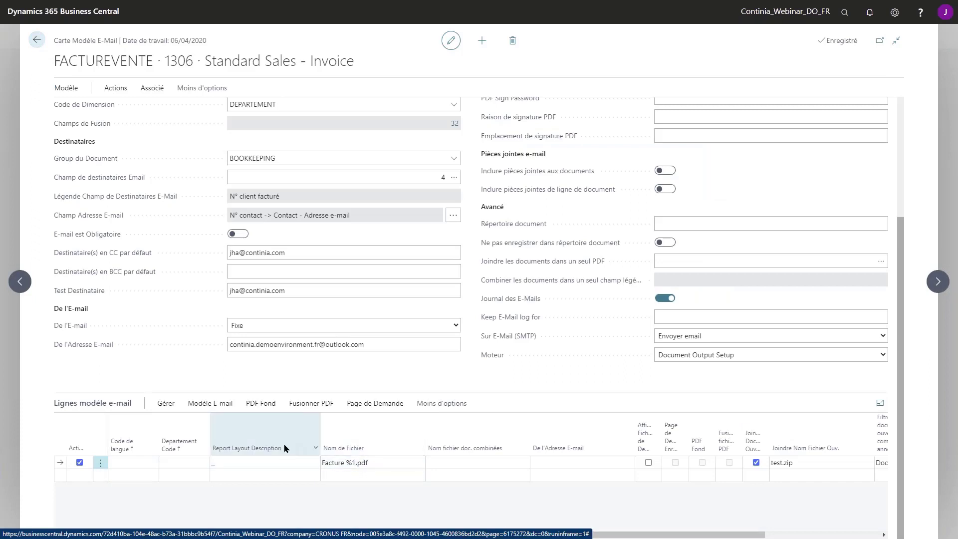
left_click(262, 403)
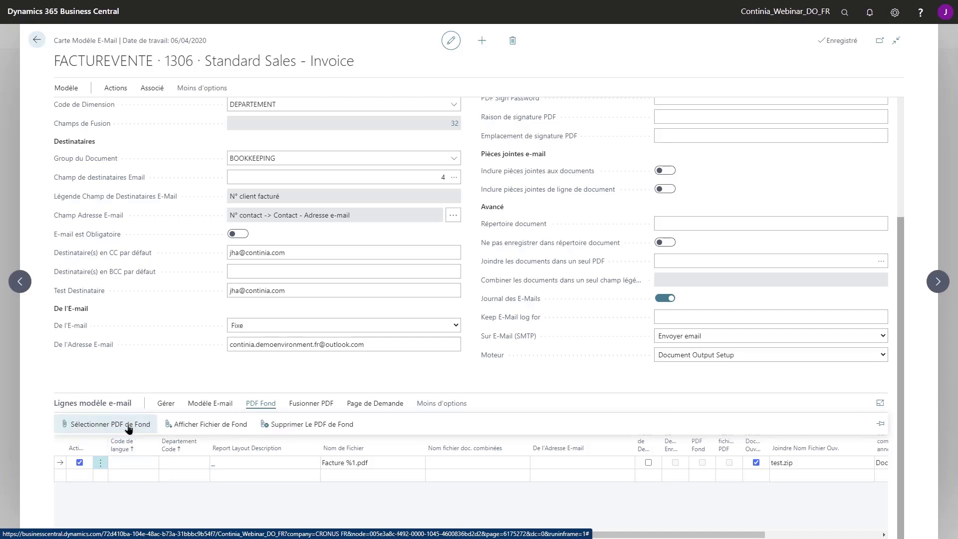
left_click(319, 405)
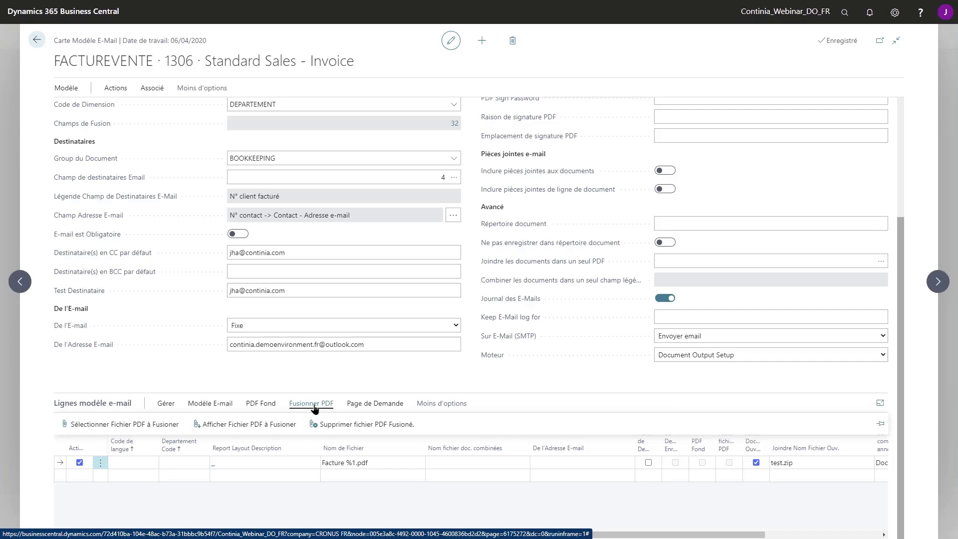
left_click(180, 364)
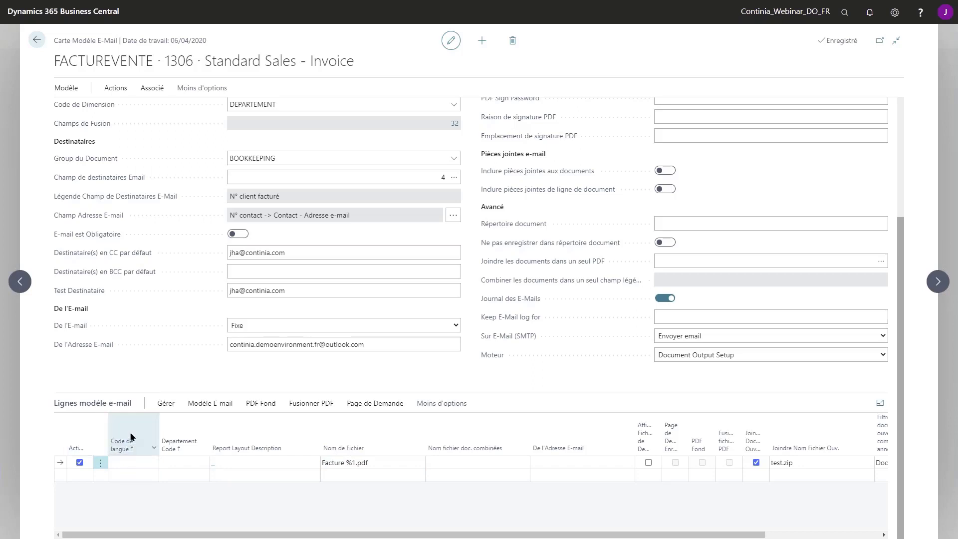
Add a second template line with language code DES, leaving its file name blank
left_click(128, 475)
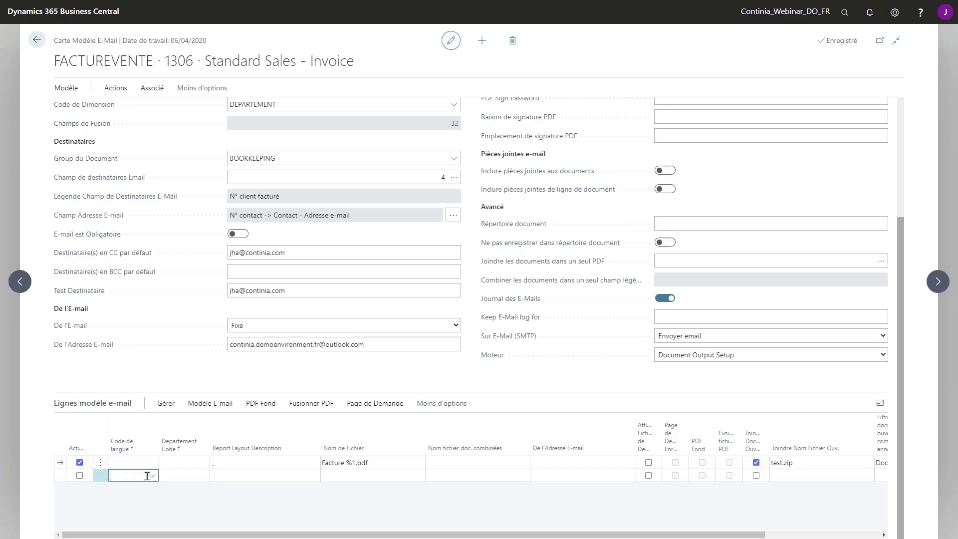
left_click(150, 474)
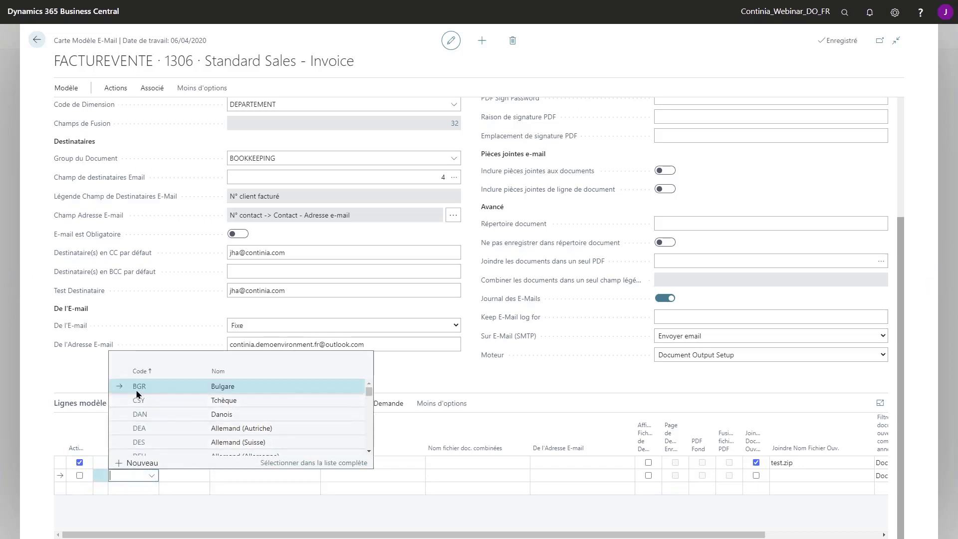
left_click(140, 442)
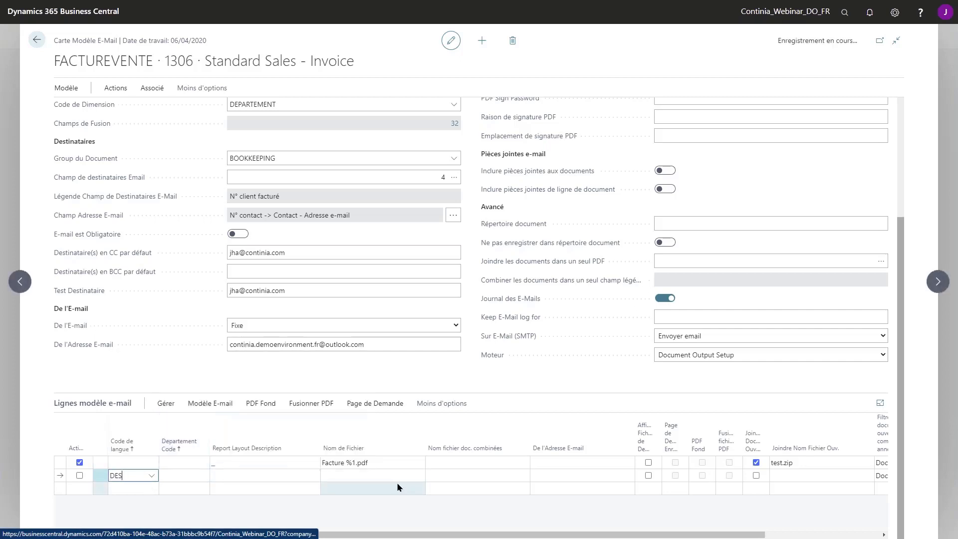
left_click(359, 475)
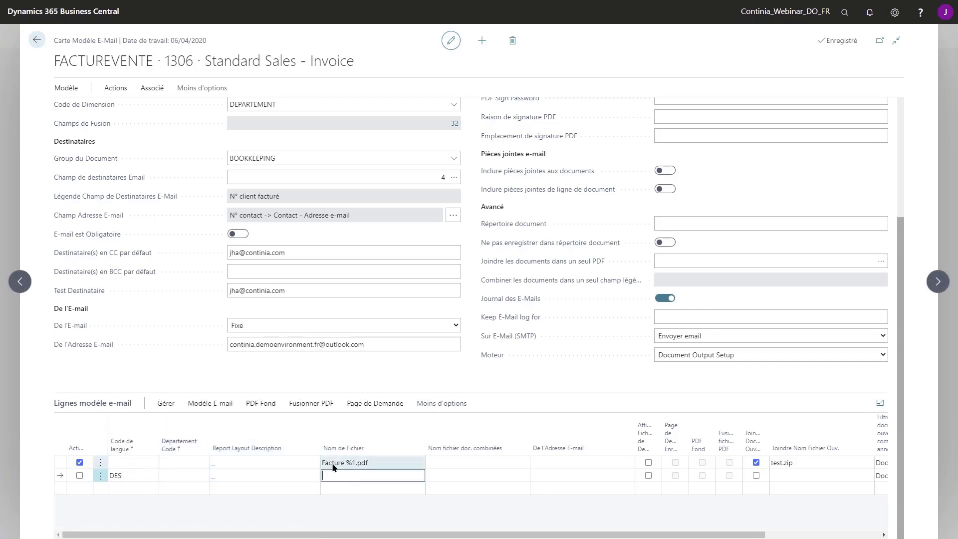
left_click(210, 404)
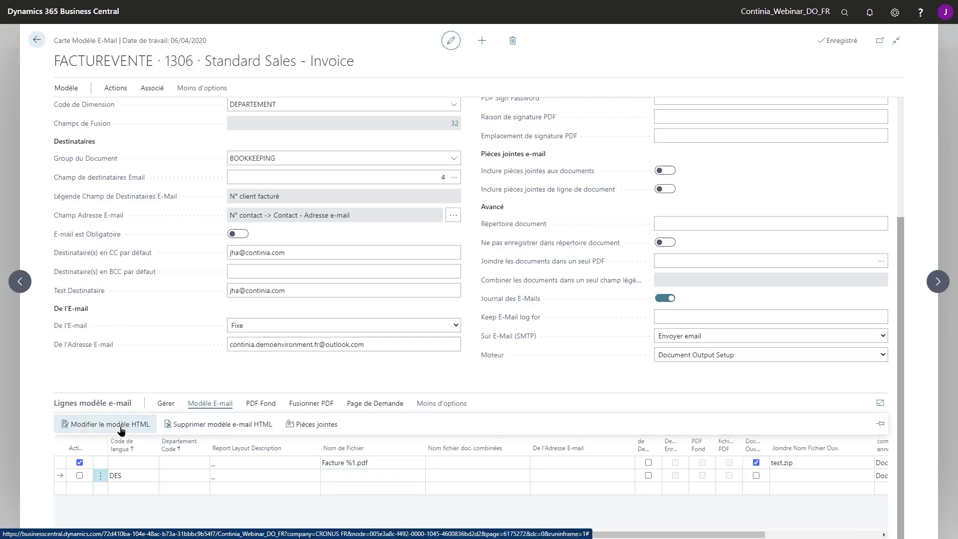
left_click(50, 369)
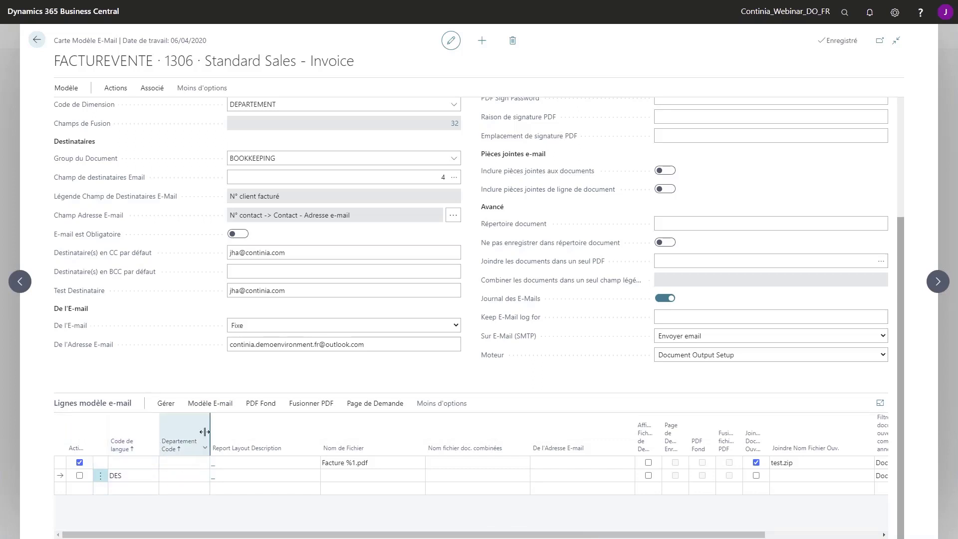
scroll(178, 449, "up", 1)
scroll(178, 449, "up", 1)
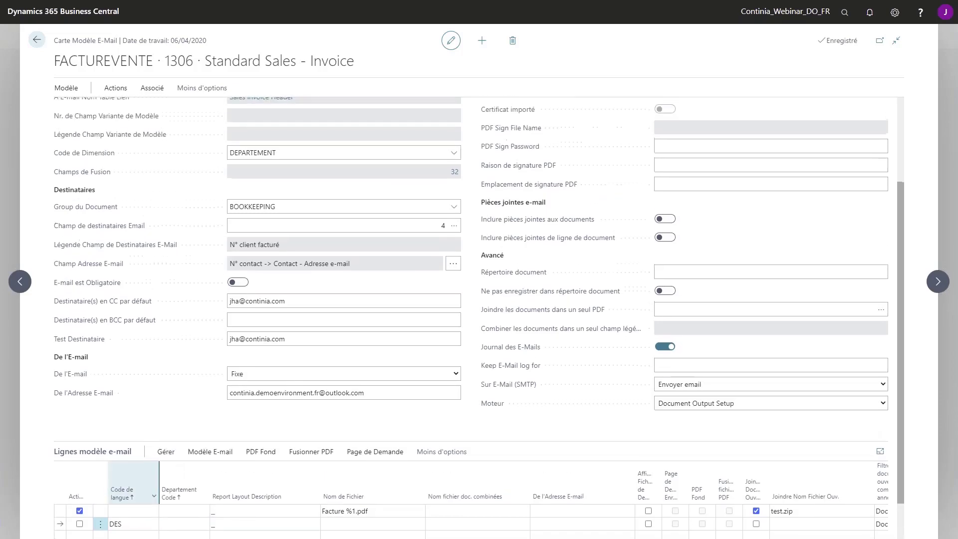
scroll(79, 158, "up", 3)
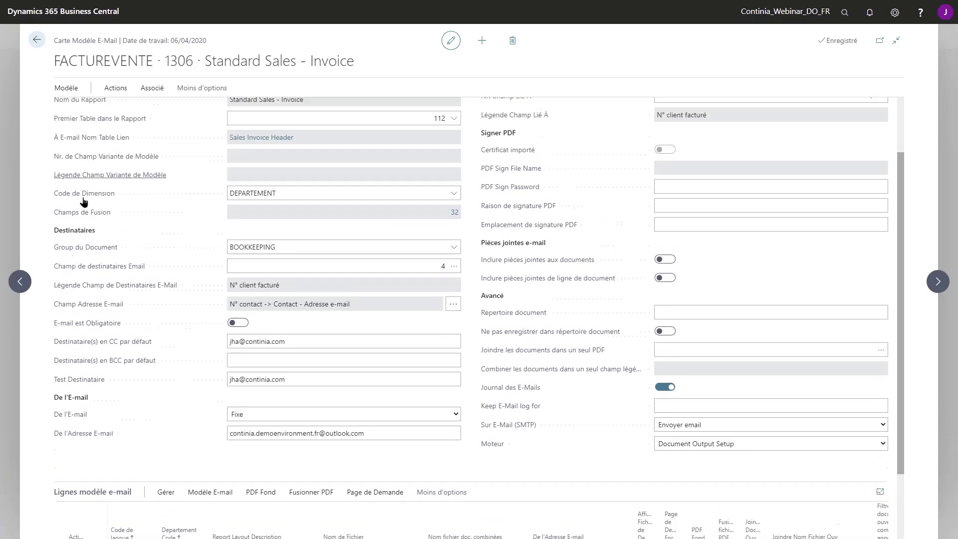
Set the template's dimension code to TYPECLIENT and give the DES line the value GRAND
left_click(454, 254)
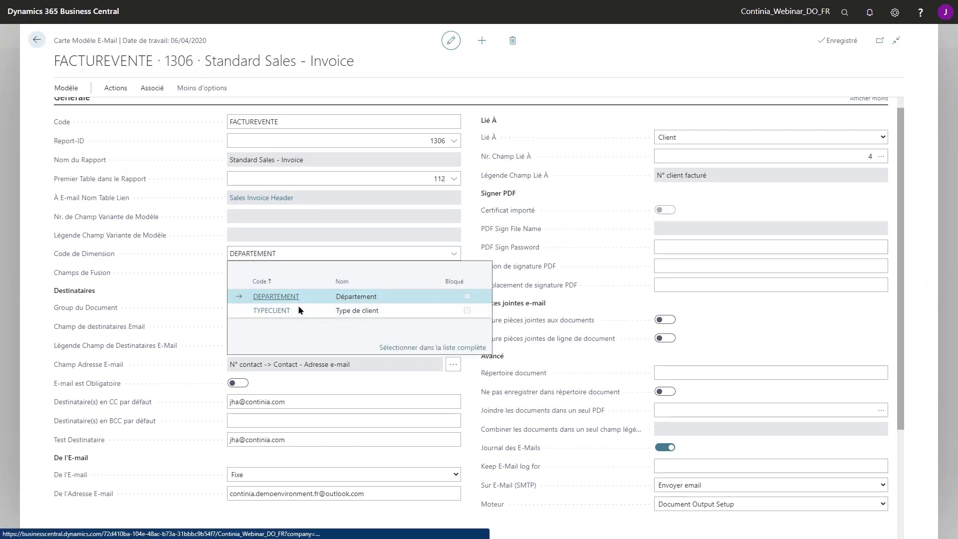
left_click(272, 310)
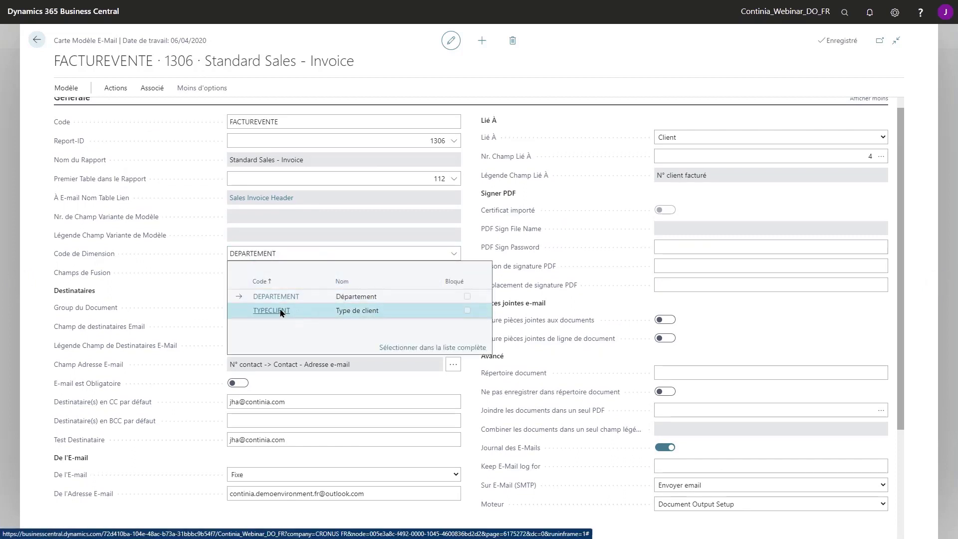
scroll(132, 430, "down", 5)
left_click(204, 475)
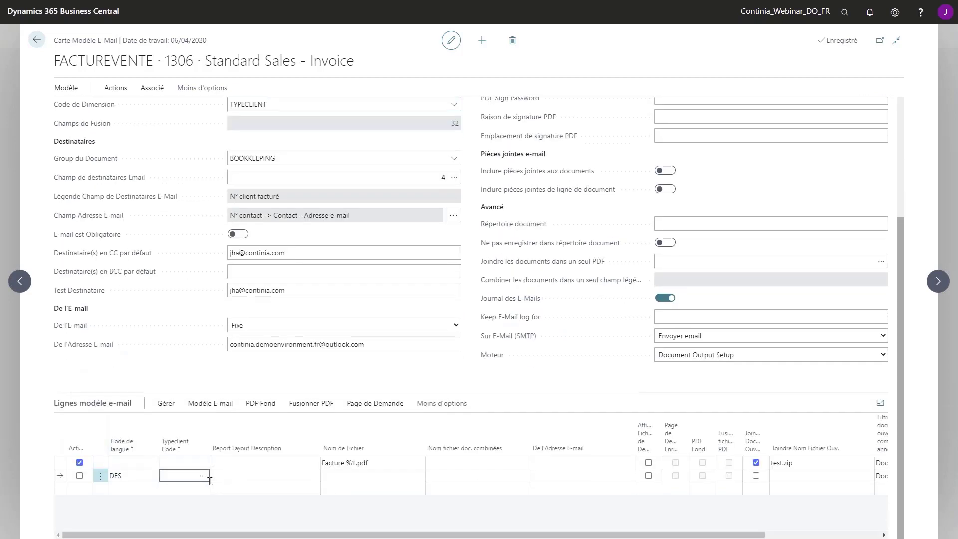
left_click(204, 474)
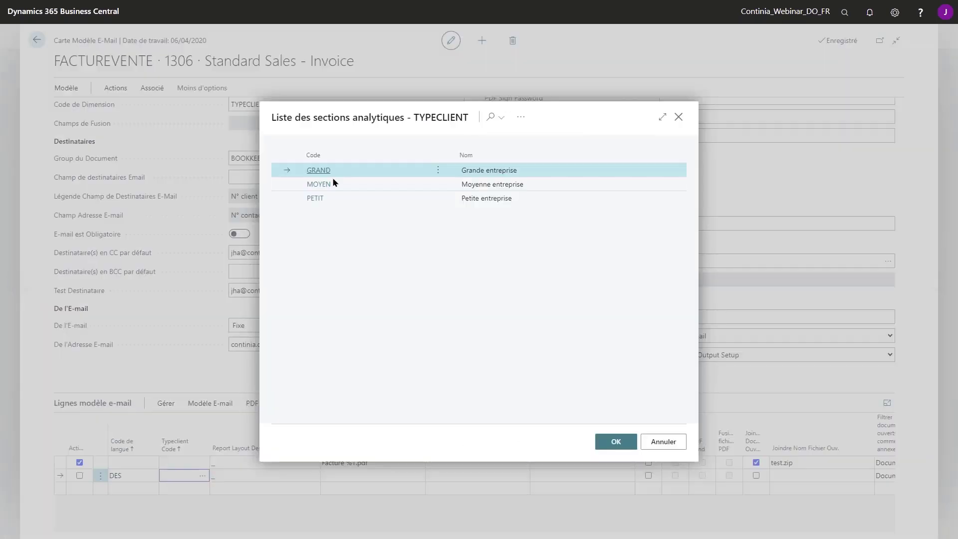
left_click(317, 171)
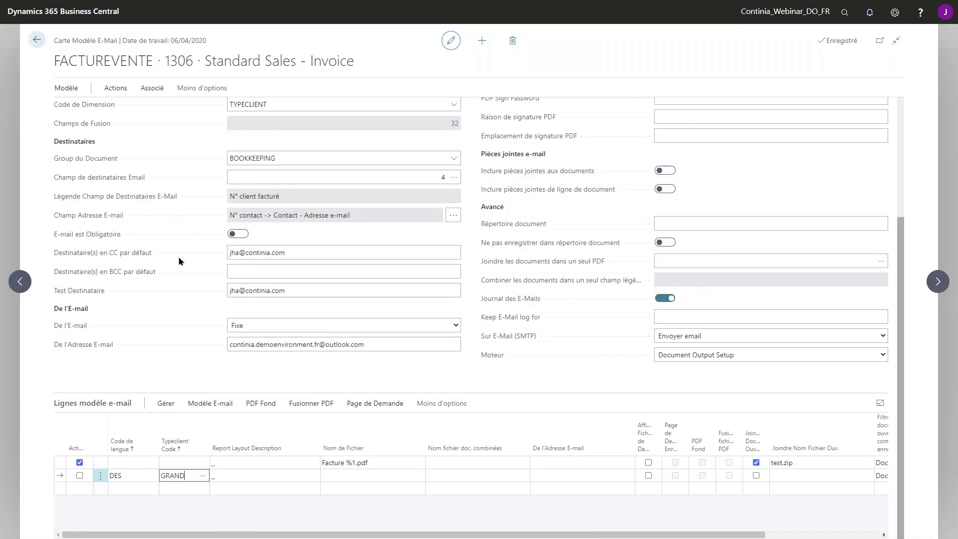
scroll(175, 266, "up", 1)
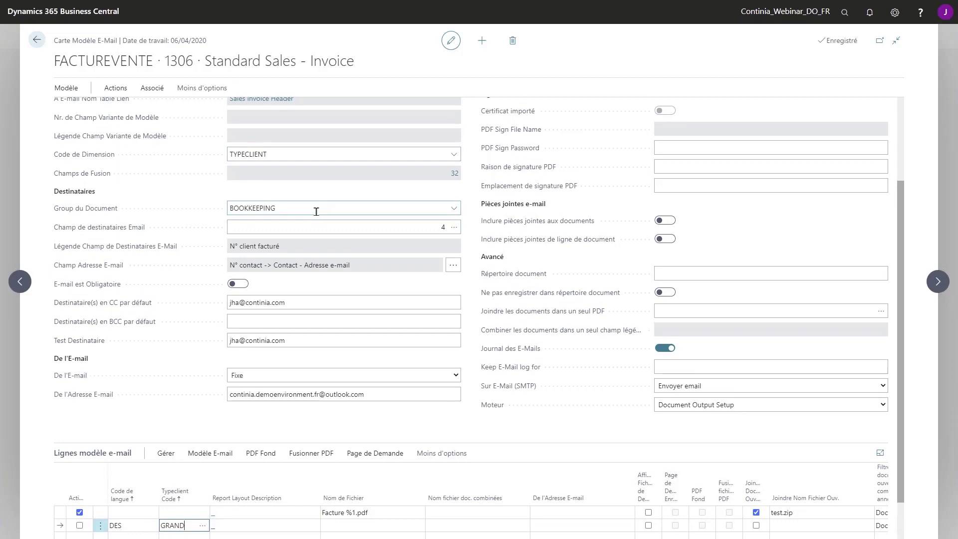
Decline the rename, attempt deleting the DES line, then empty the Code de Dimension field
left_click(290, 154)
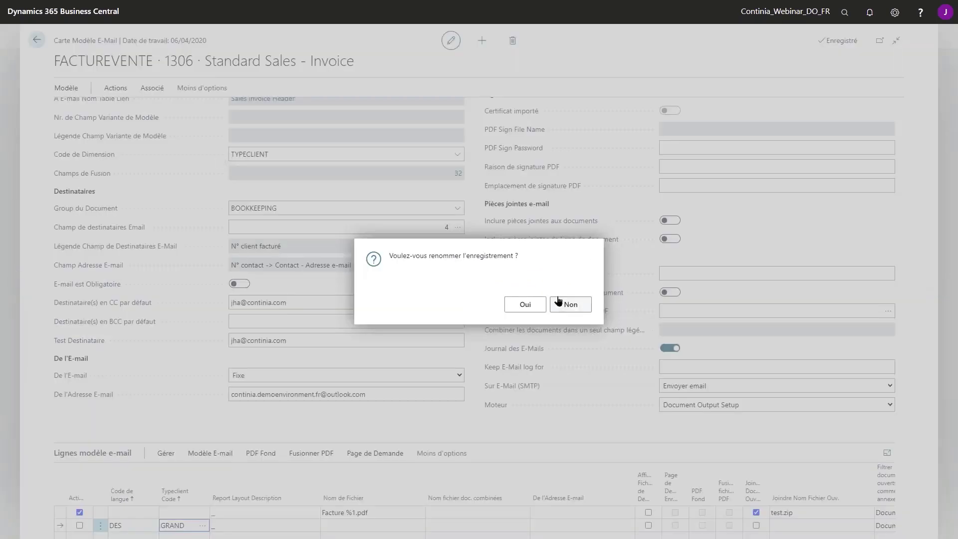
left_click(569, 305)
left_click(100, 526)
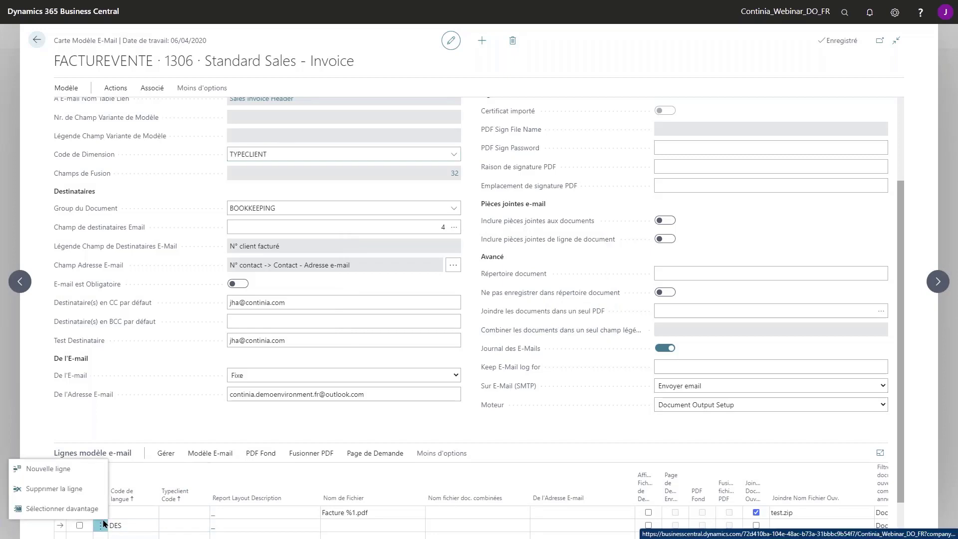
left_click(65, 488)
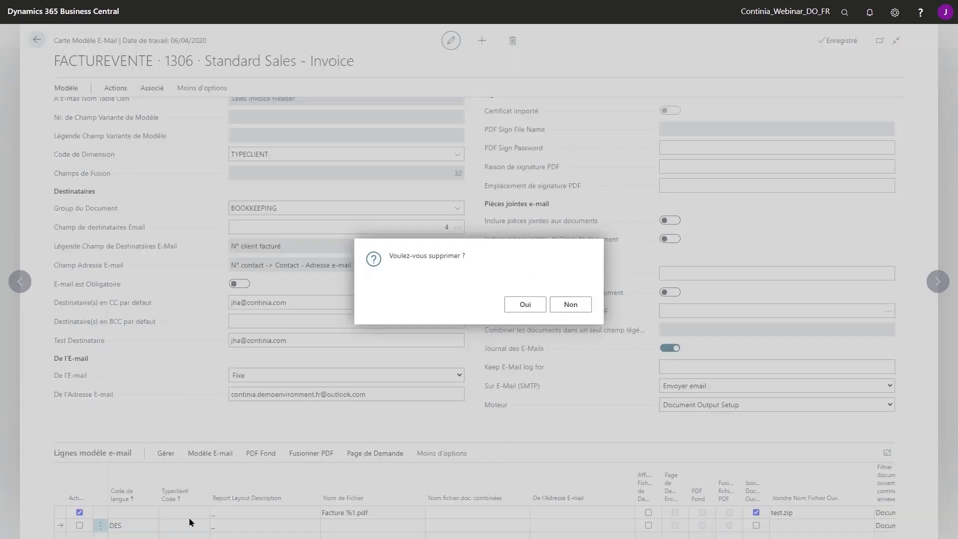
left_click(525, 304)
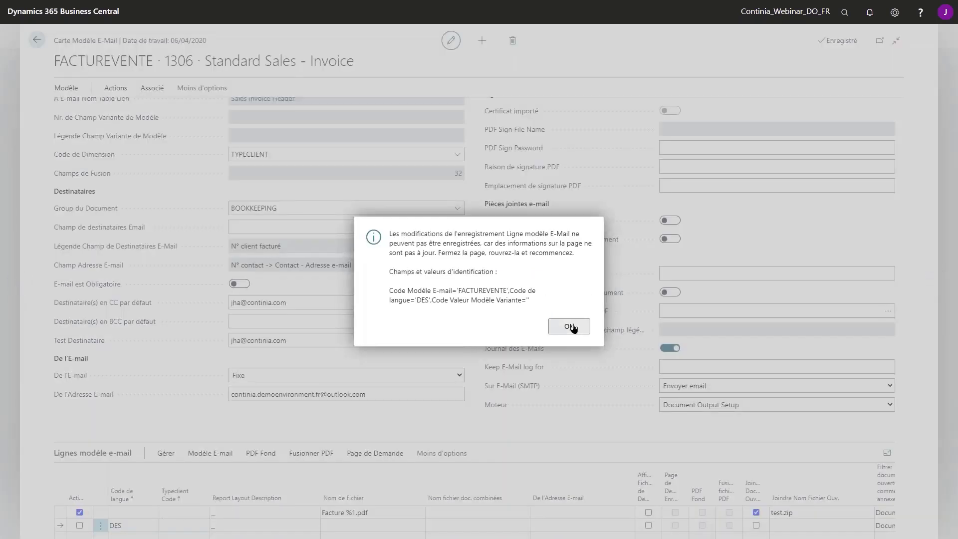
left_click(571, 326)
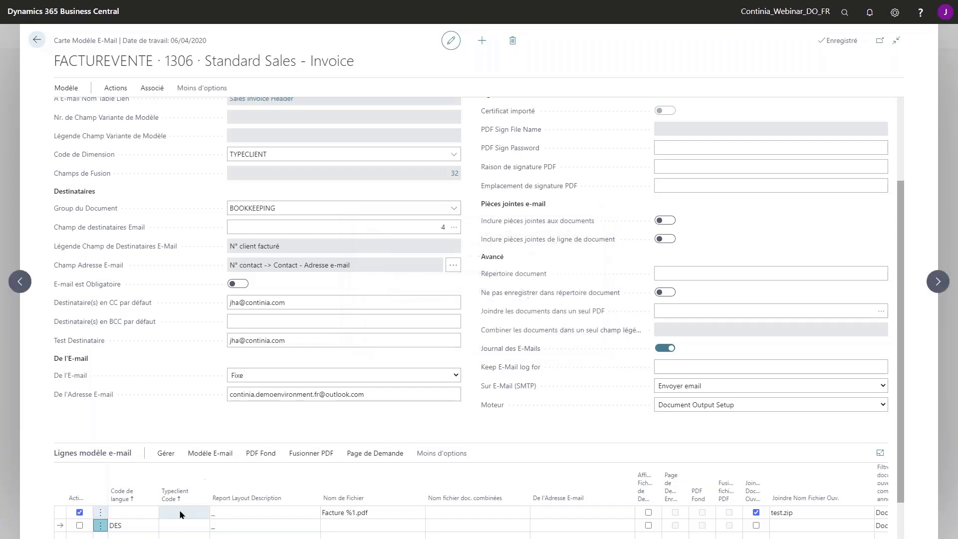
left_click(288, 154)
key("BackSpace")
key("Tab")
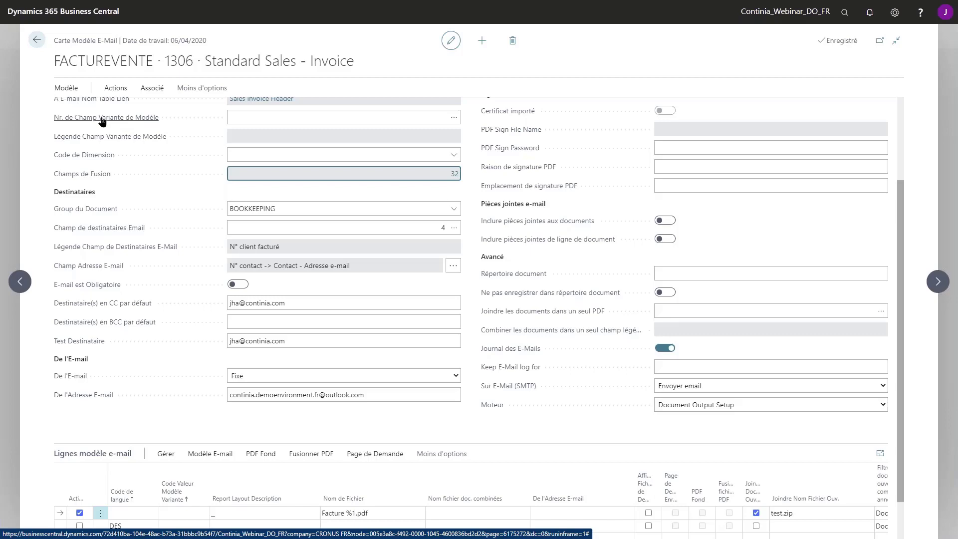
Pick field 77 Mode de transport from the CDO Field List as the template variant field
left_click(380, 115)
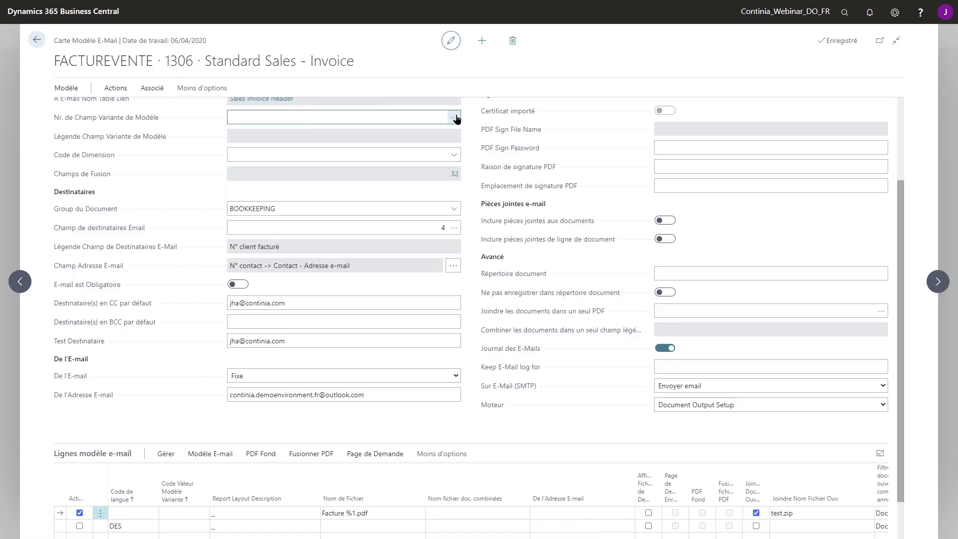
left_click(455, 117)
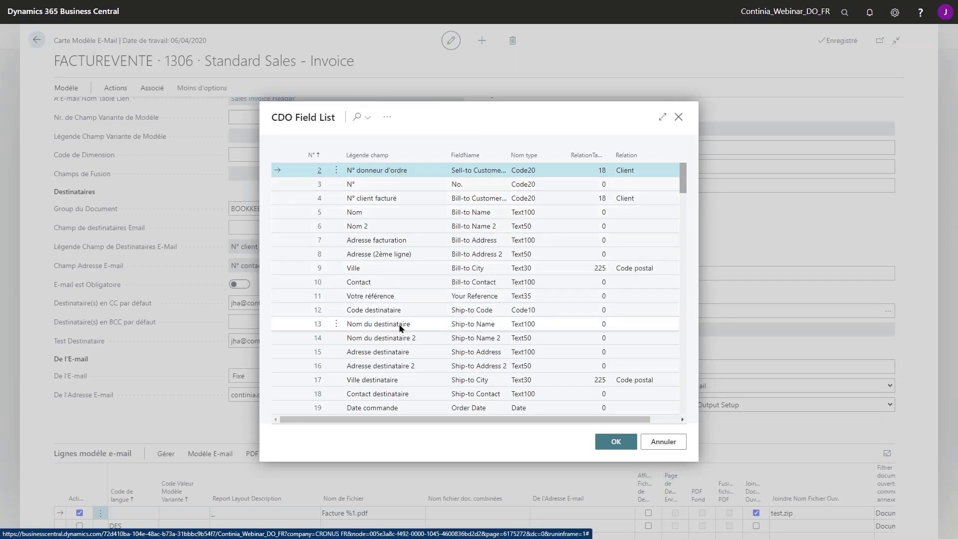
left_click_drag(684, 183, 686, 213)
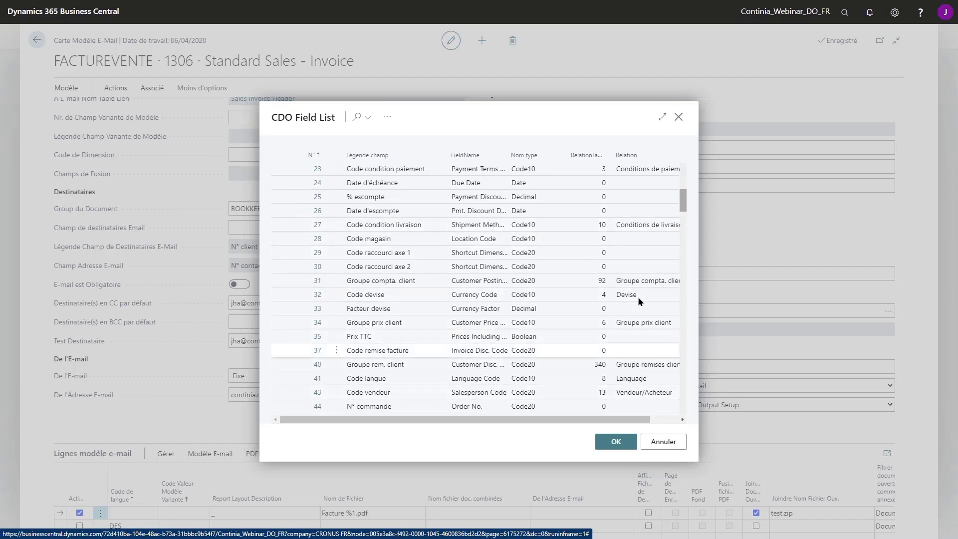
left_click_drag(682, 199, 686, 222)
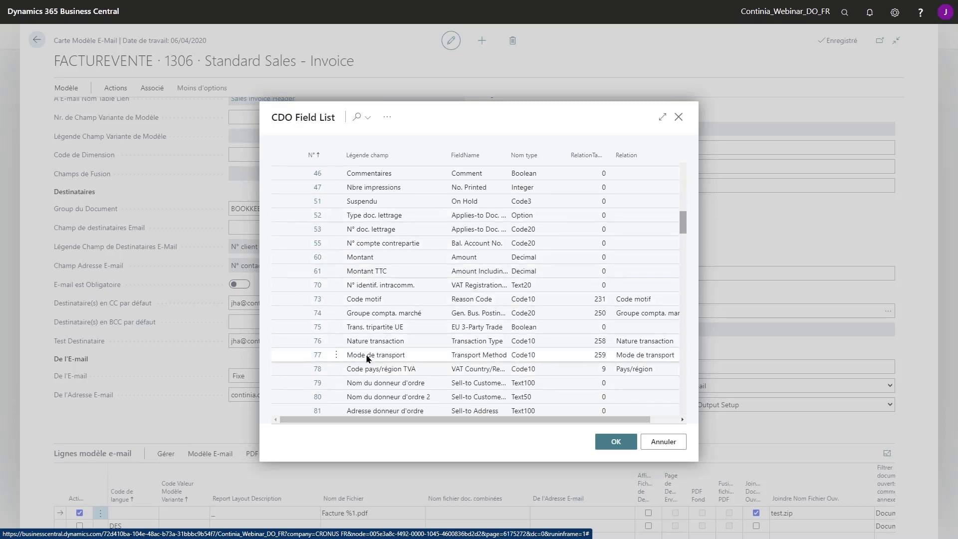
left_click(418, 355)
left_click(615, 441)
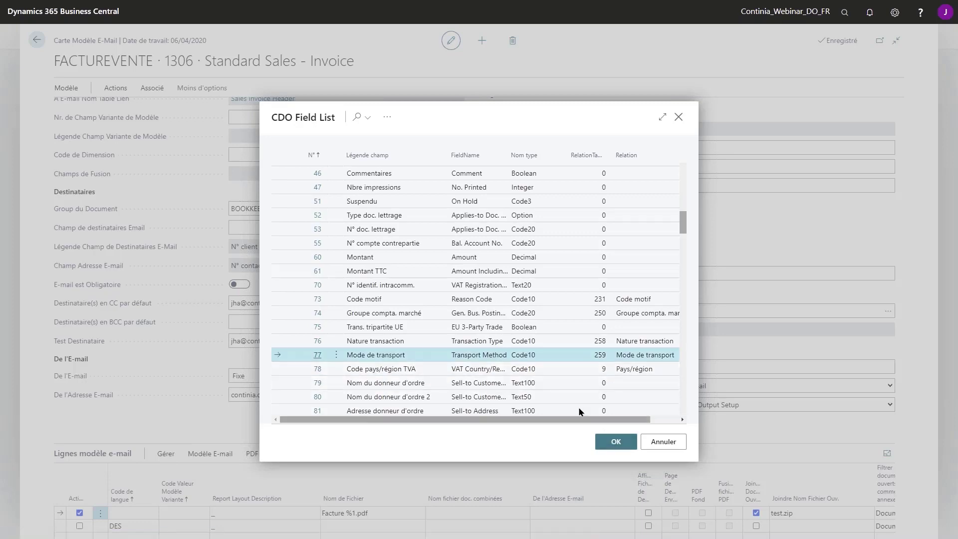
left_click(187, 513)
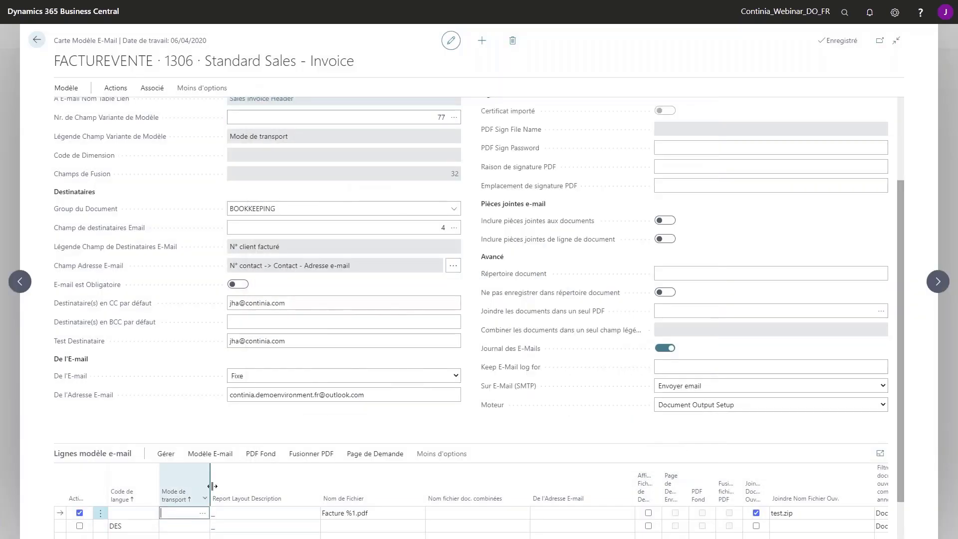
scroll(199, 494, "down", 1)
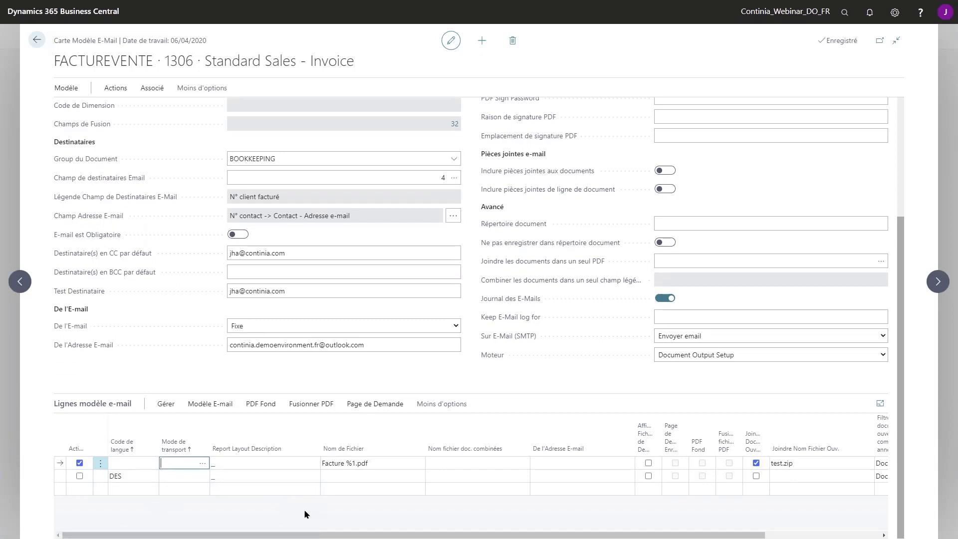
scroll(160, 477, "up", 1)
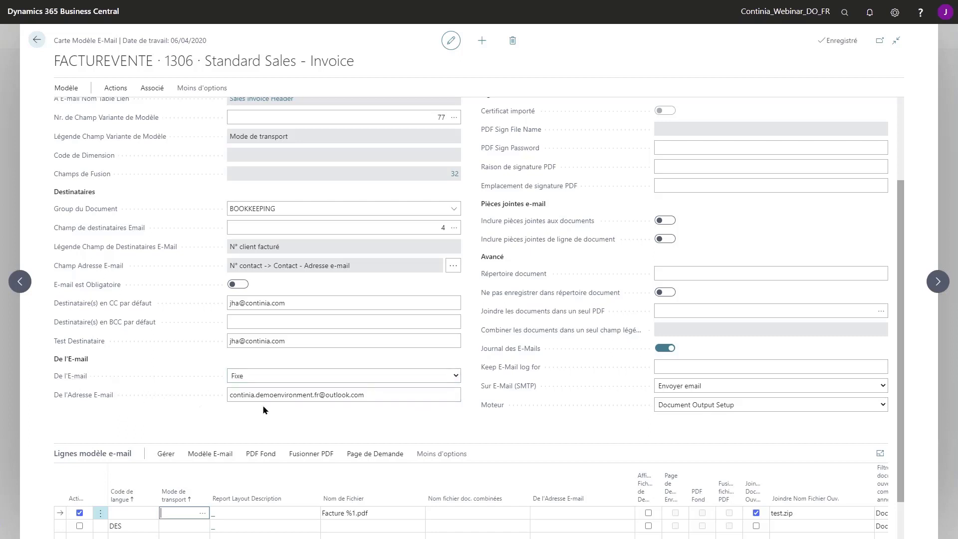
left_click(456, 376)
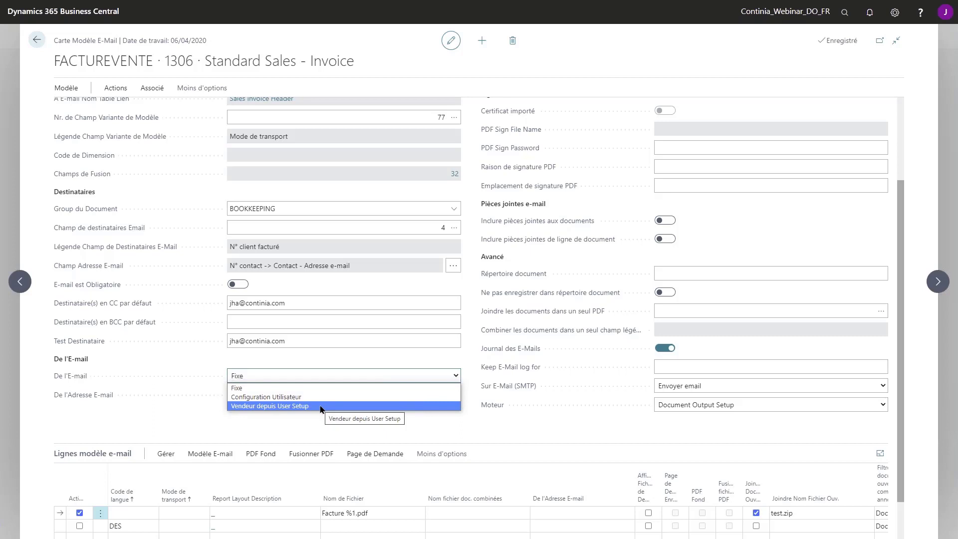
left_click(457, 378)
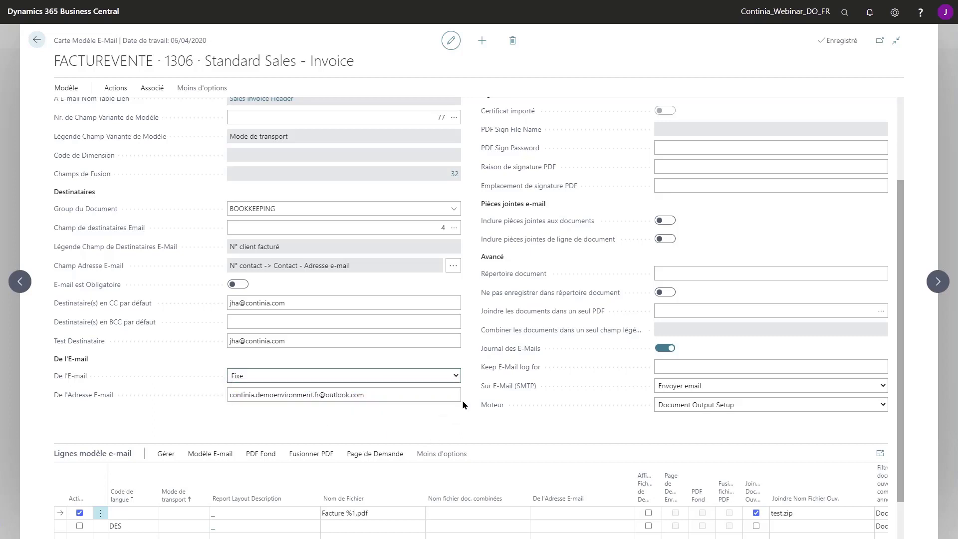
scroll(460, 424, "up", 2)
scroll(459, 424, "up", 1)
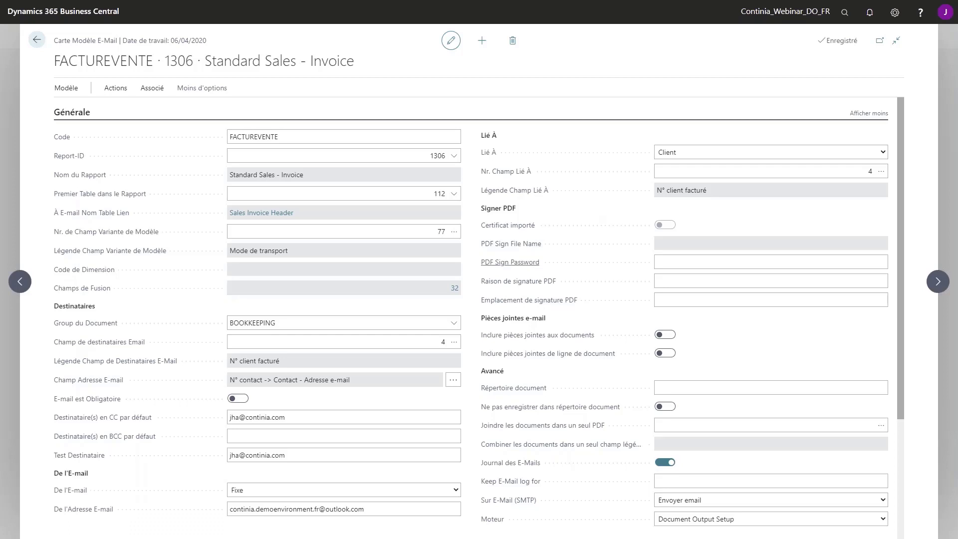
scroll(559, 309, "down", 1)
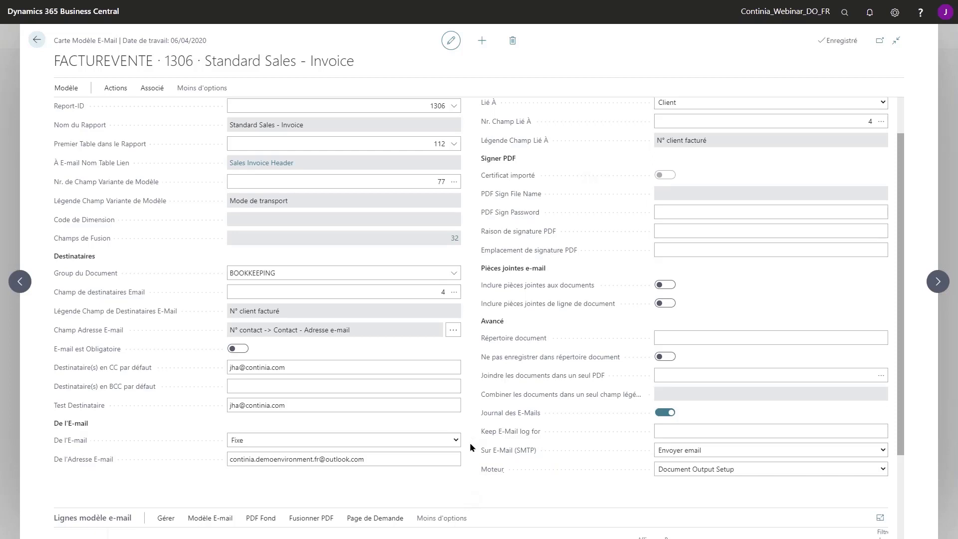
scroll(536, 469, "down", 2)
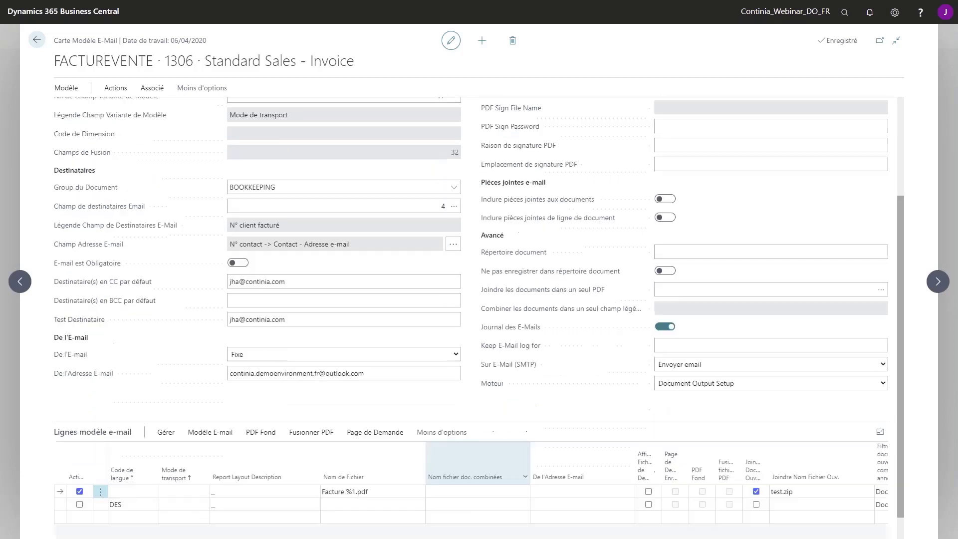
left_click(351, 477)
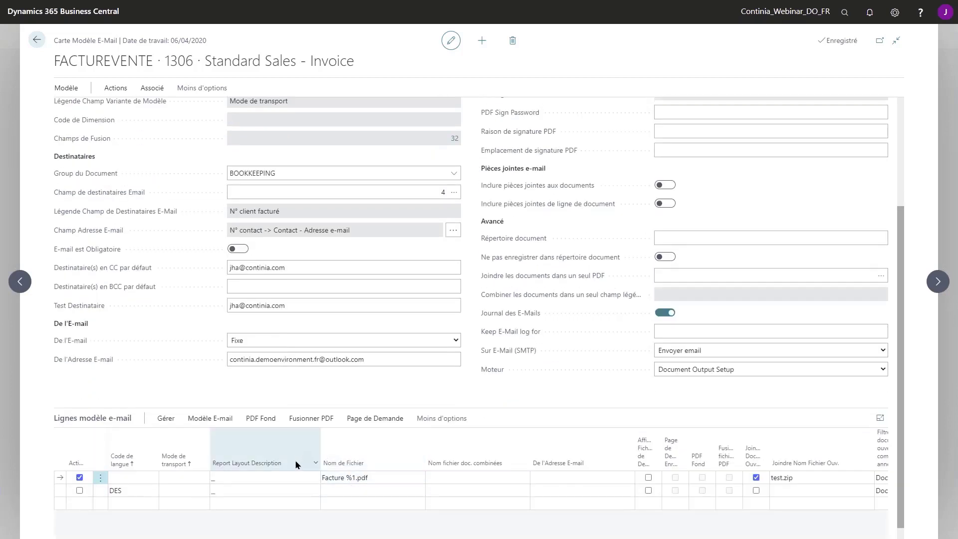
Return to the CRONUS FR home page and open the Rappels Émises list
left_click(36, 40)
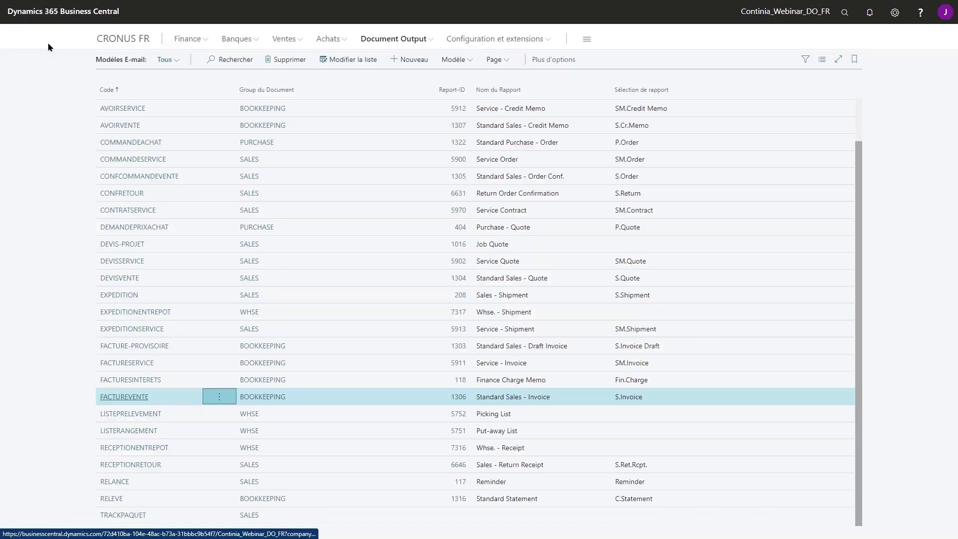
left_click(130, 40)
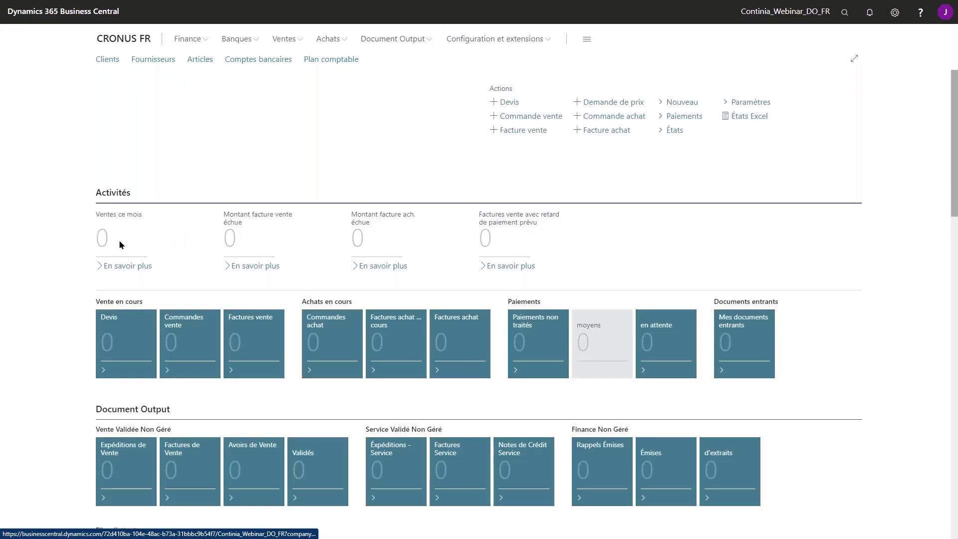
scroll(565, 397, "down", 2)
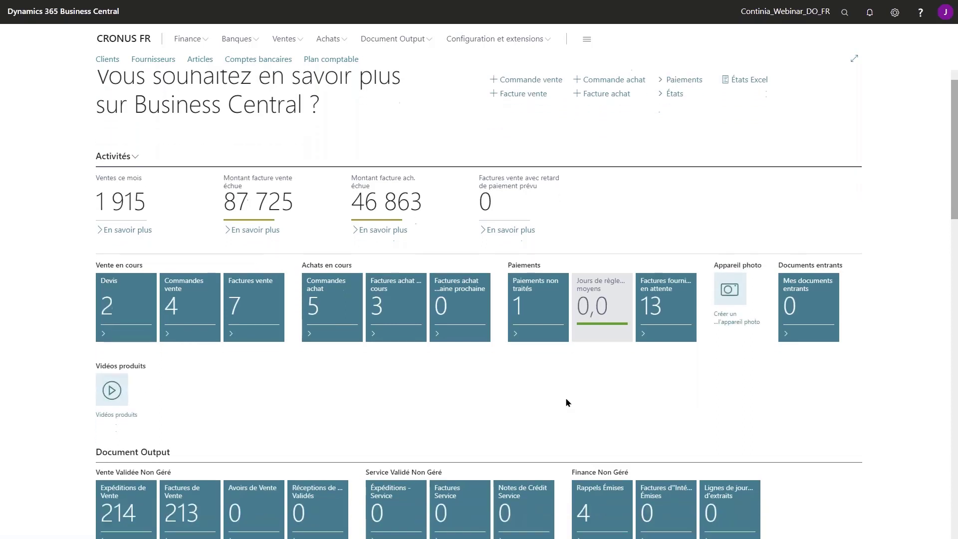
scroll(565, 404, "down", 2)
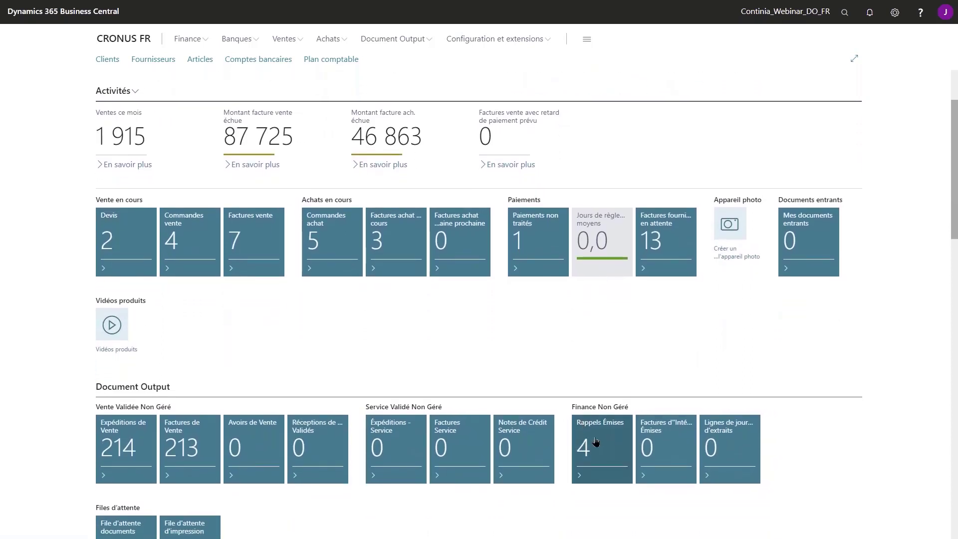
scroll(632, 443, "down", 1)
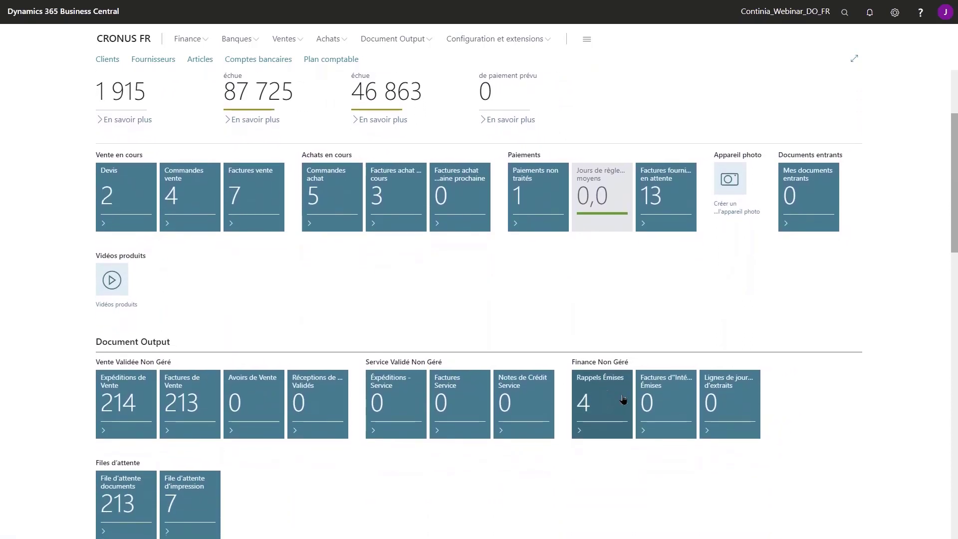
left_click(606, 407)
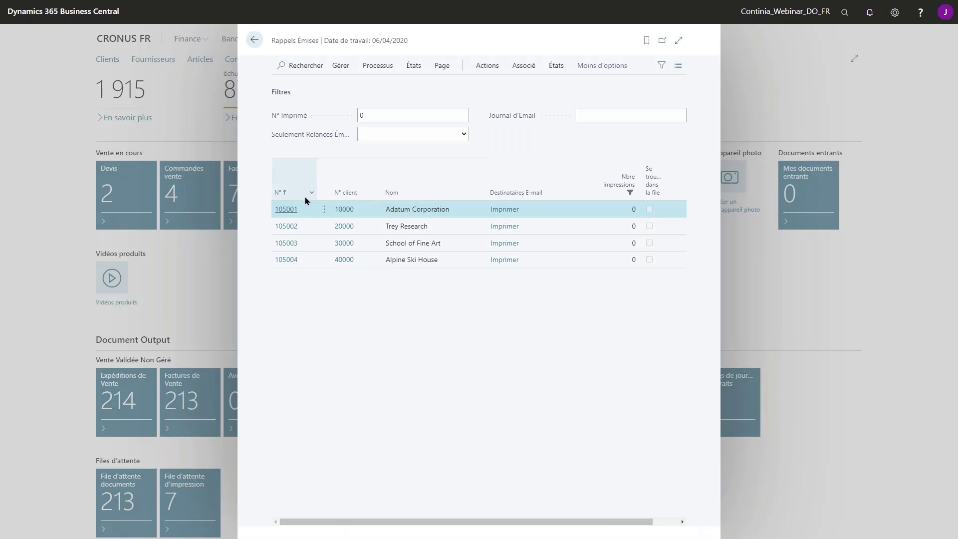
Create an e-mail draft for reminder 105001 via Imprimer > Ouvrir Email
left_click(488, 65)
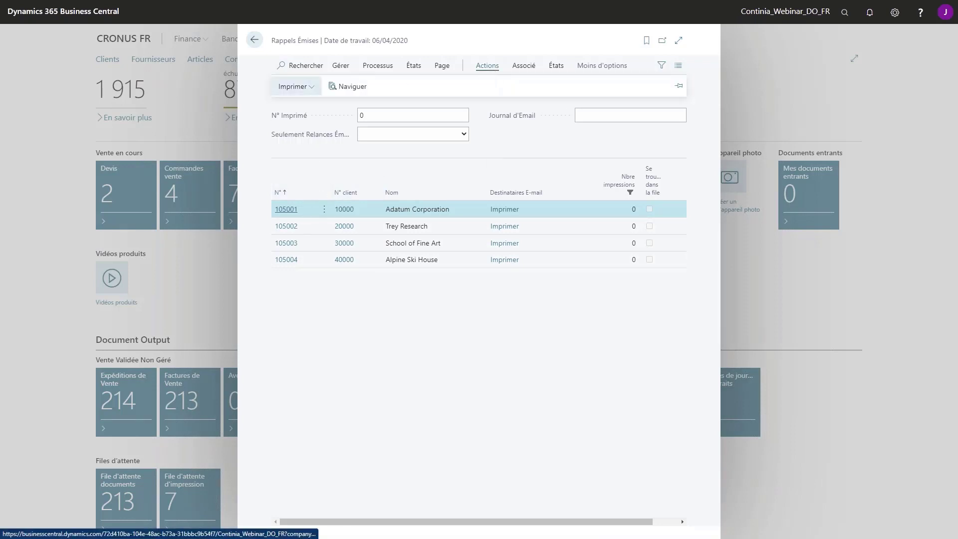
left_click(294, 86)
left_click(309, 200)
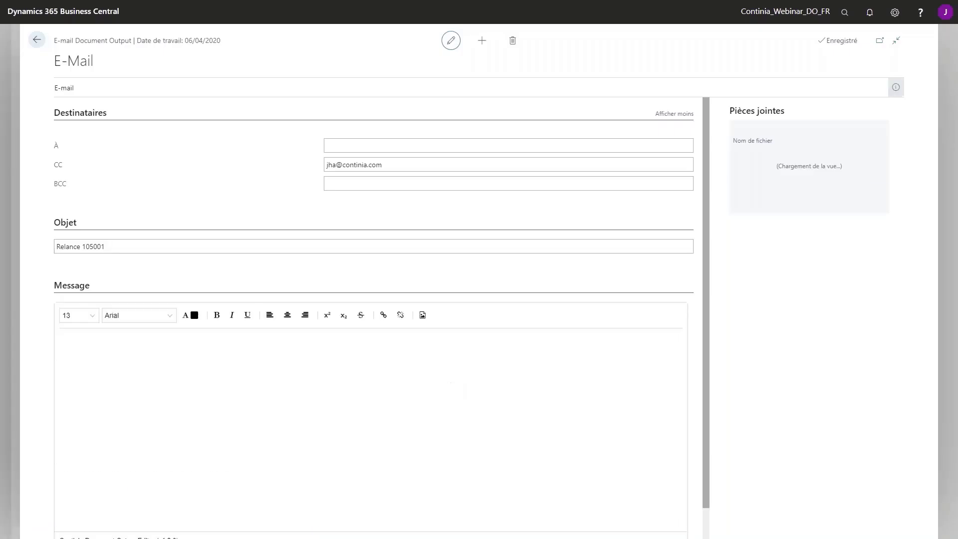
Enter the recipient's e-mail address in the À field of the reminder 105001 e-mail
left_click(383, 144)
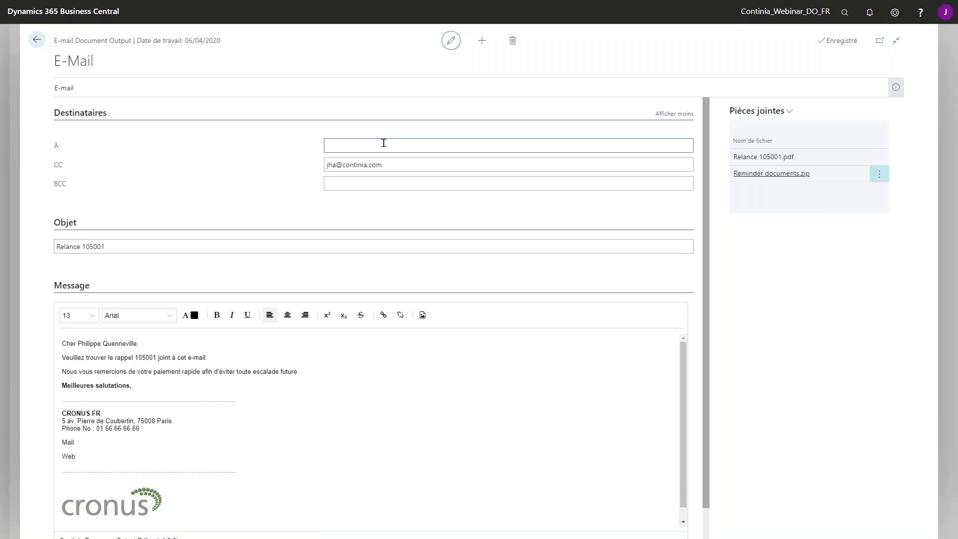
key("Tab")
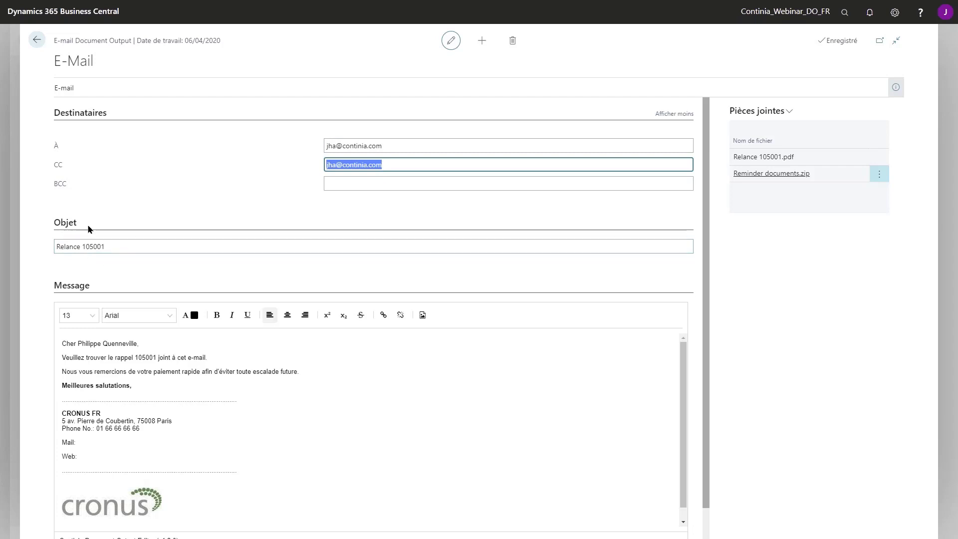
left_click_drag(62, 343, 154, 379)
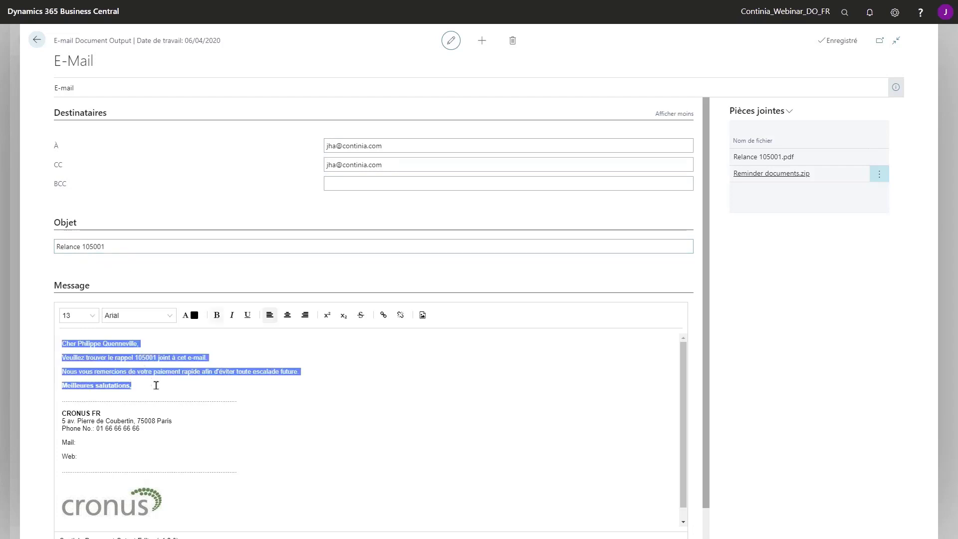
left_click(158, 379)
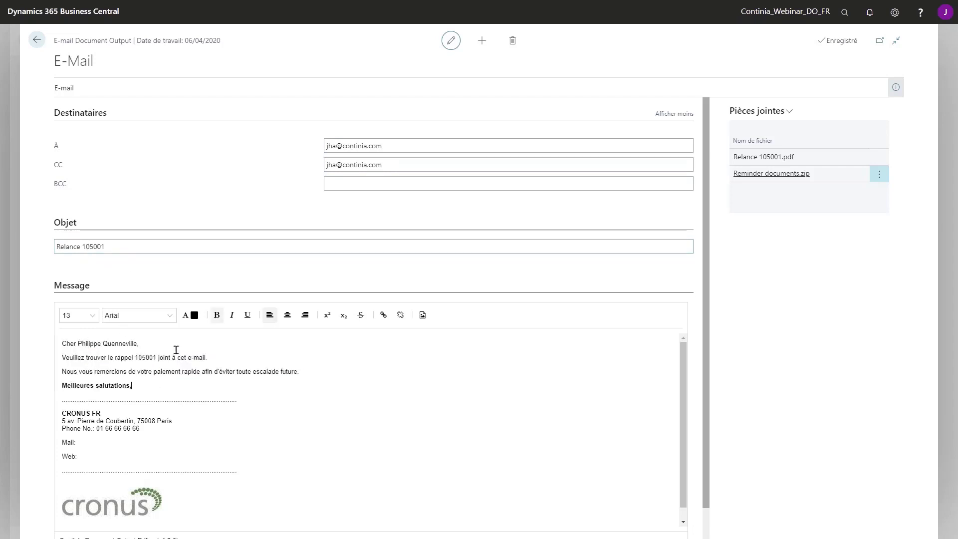
Download the Reminder documents.zip attachment and open it to check its contents
left_click(786, 111)
left_click(740, 147)
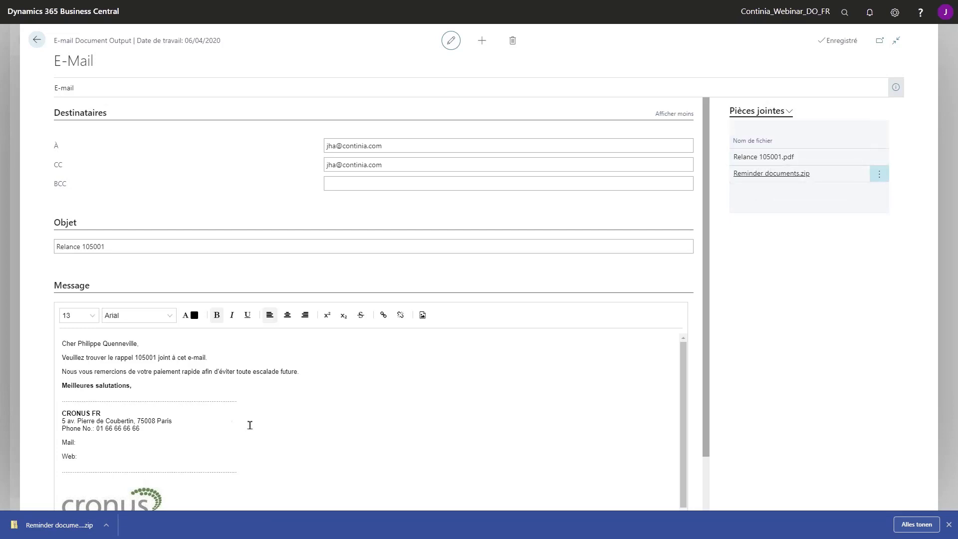
left_click(59, 526)
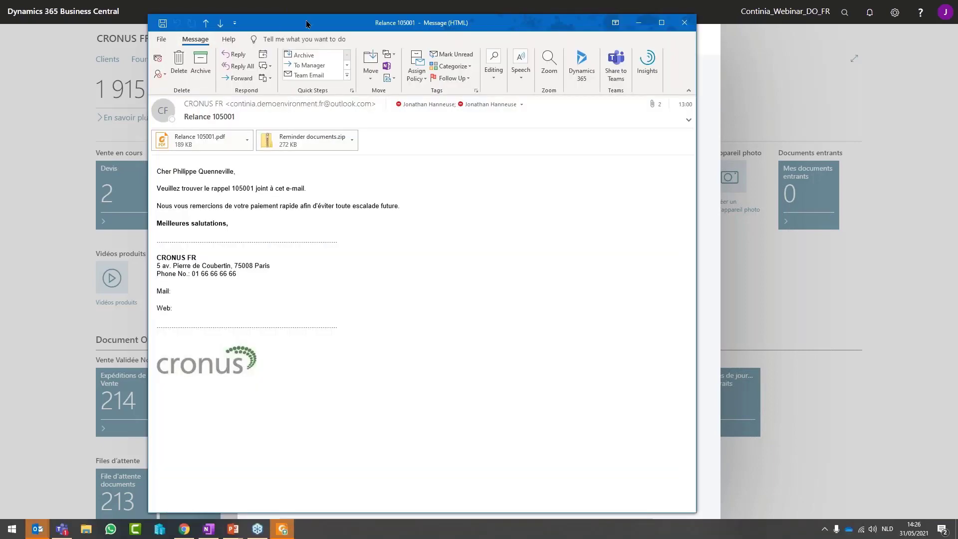
Maximize the received reminder message in Outlook and select its Relance 105001.pdf attachment
double_click(306, 24)
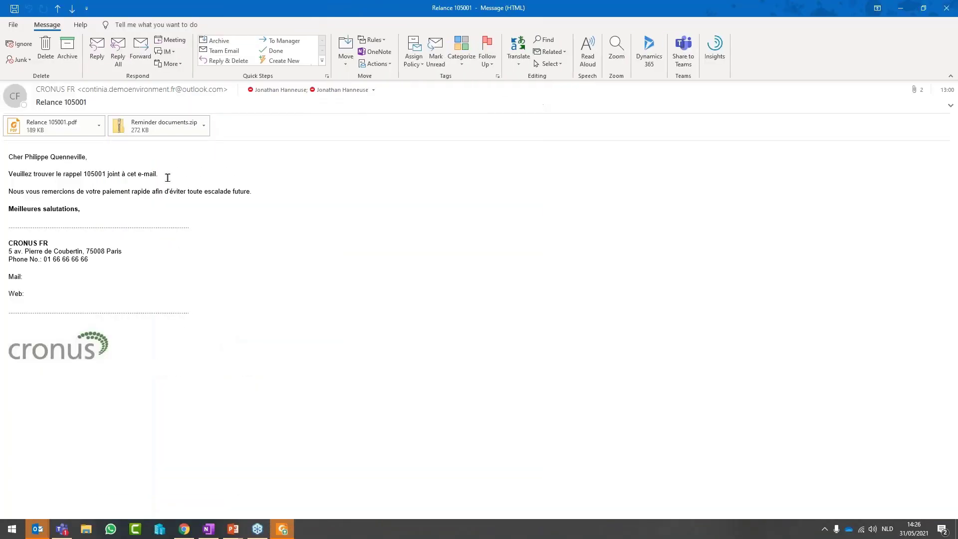
left_click_drag(41, 156, 167, 216)
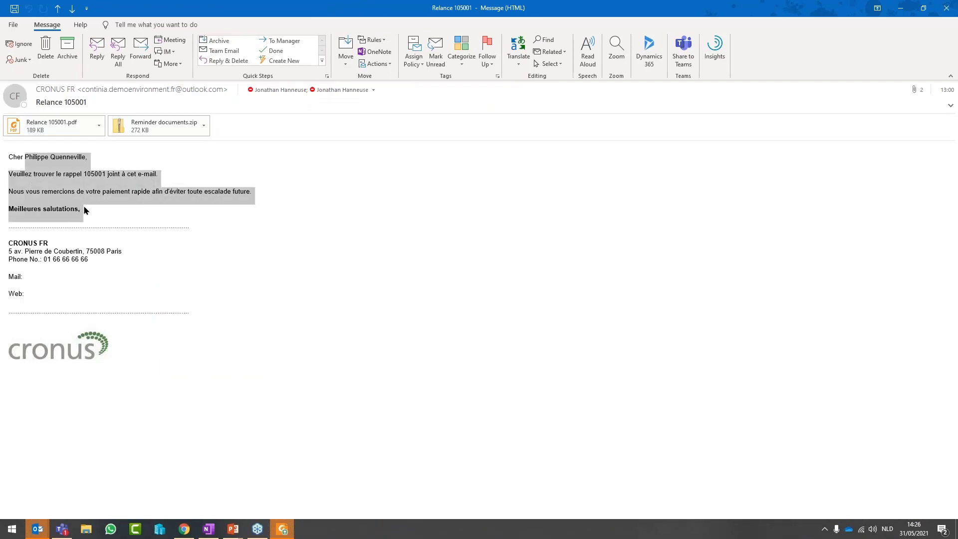
left_click(90, 183)
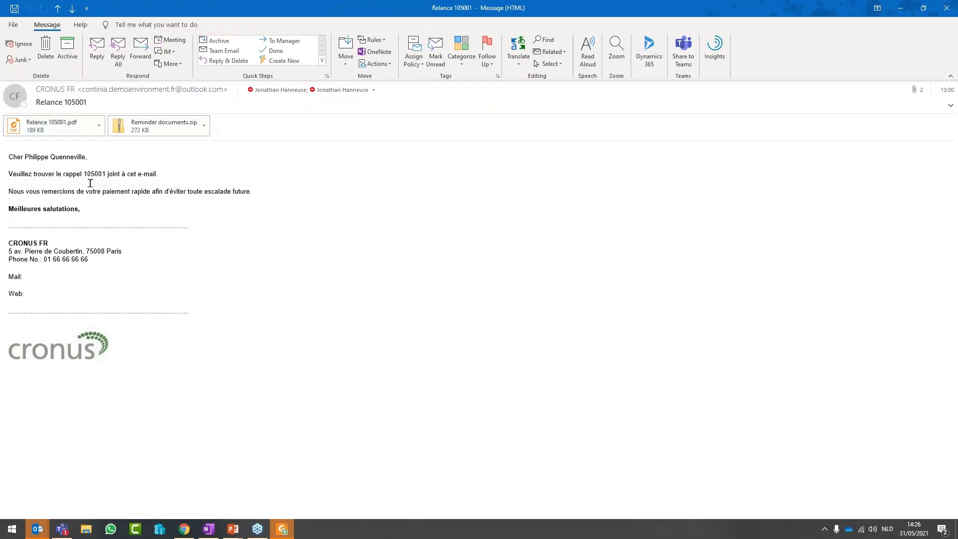
left_click(58, 128)
Open Relance 105001.pdf in Foxit Reader, check the invoice table and 9 115,30 EUR total, then close it
double_click(58, 128)
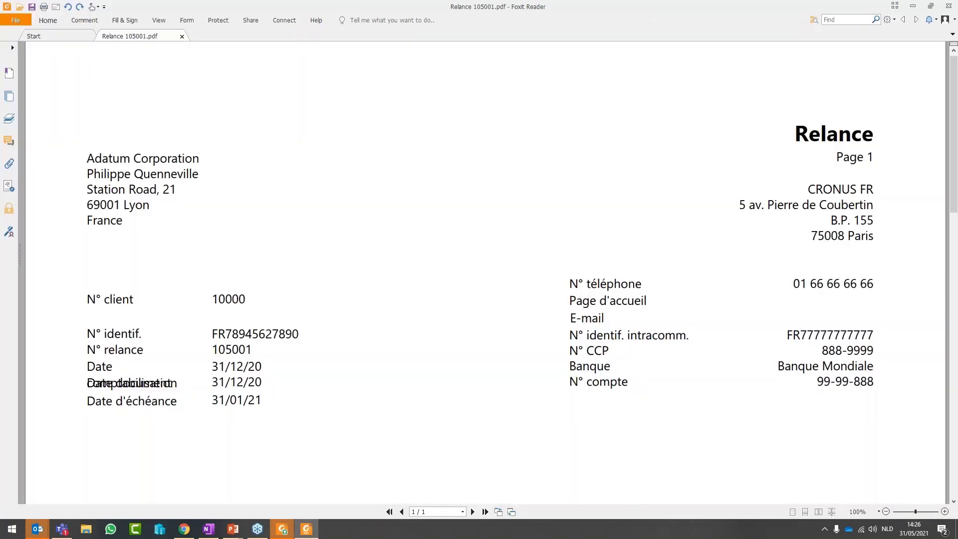
scroll(380, 294, "down", 5)
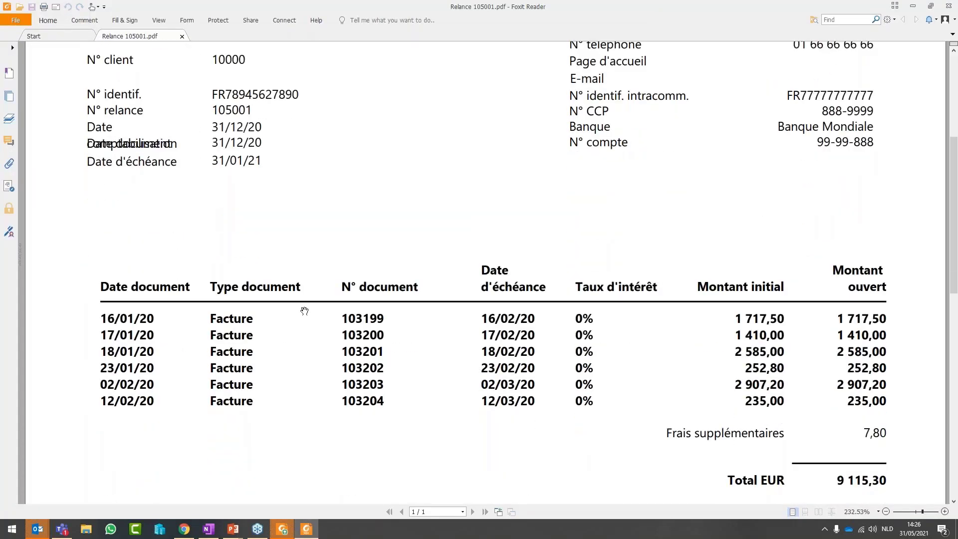
scroll(304, 311, "down", 2)
scroll(315, 334, "up", 4)
scroll(314, 332, "up", 3)
scroll(312, 332, "down", 7)
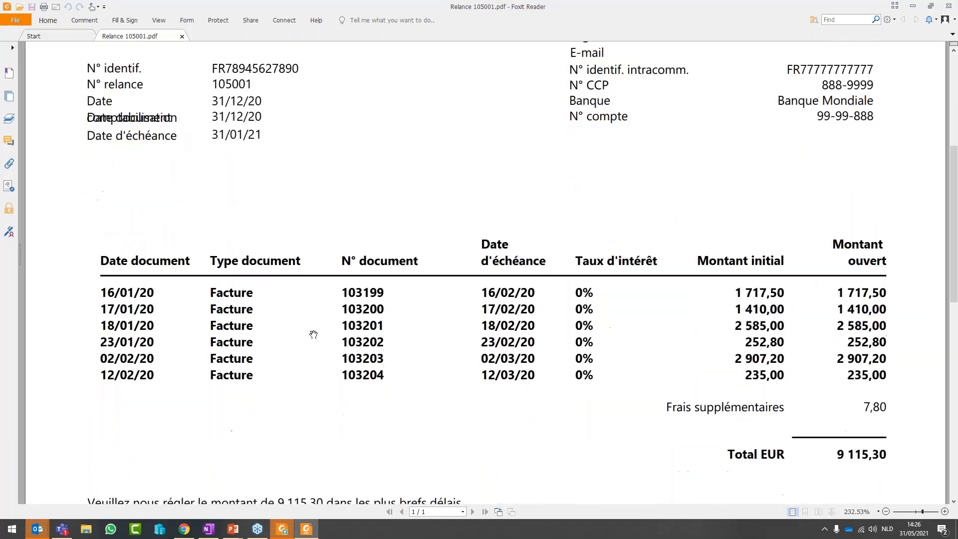
scroll(312, 335, "down", 2)
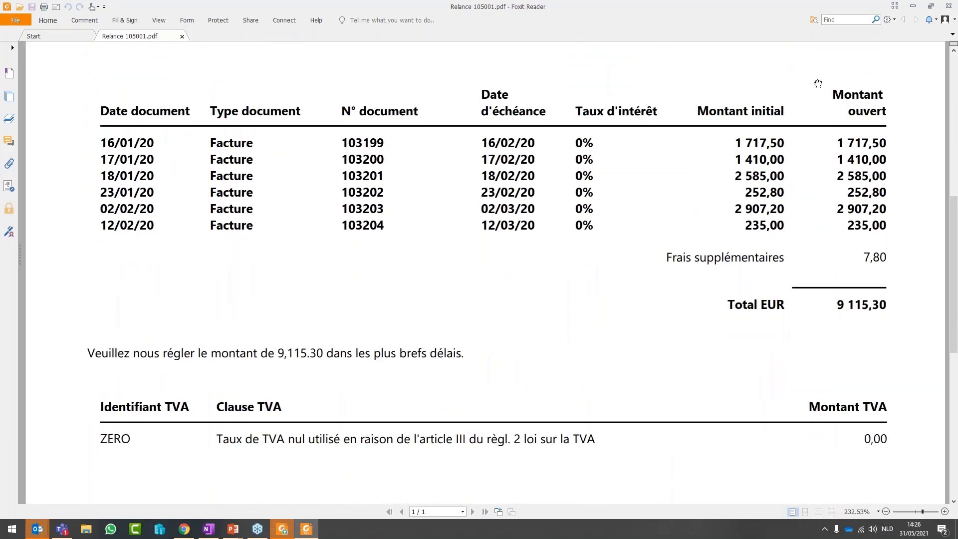
left_click(949, 6)
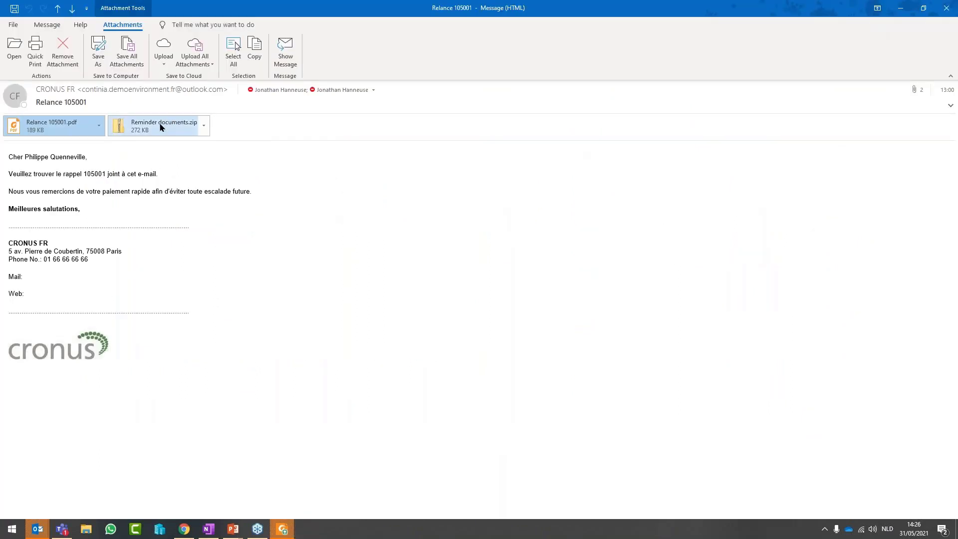
Open the Reminder documents.zip attachment and review invoice Facture 103199
double_click(161, 126)
left_click(426, 286)
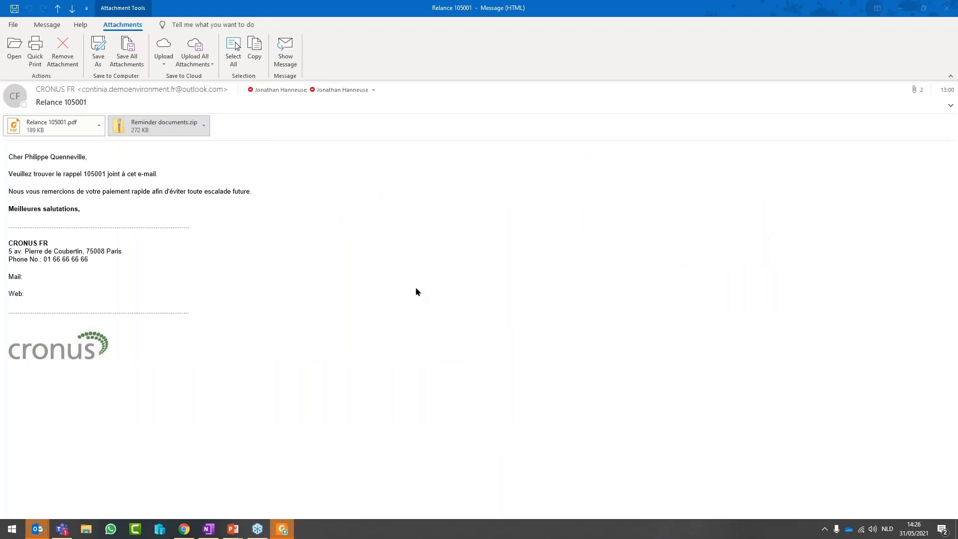
double_click(222, 64)
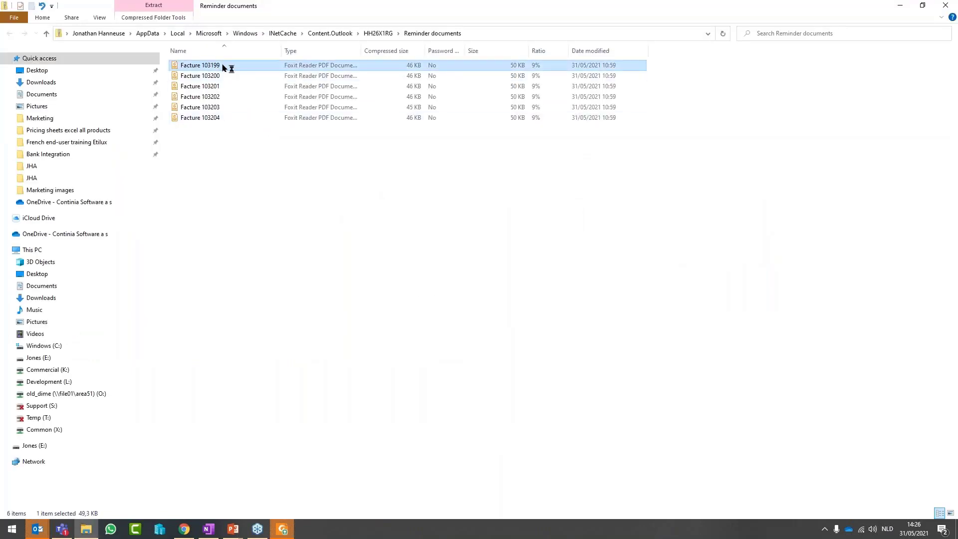
scroll(371, 218, "down", 7)
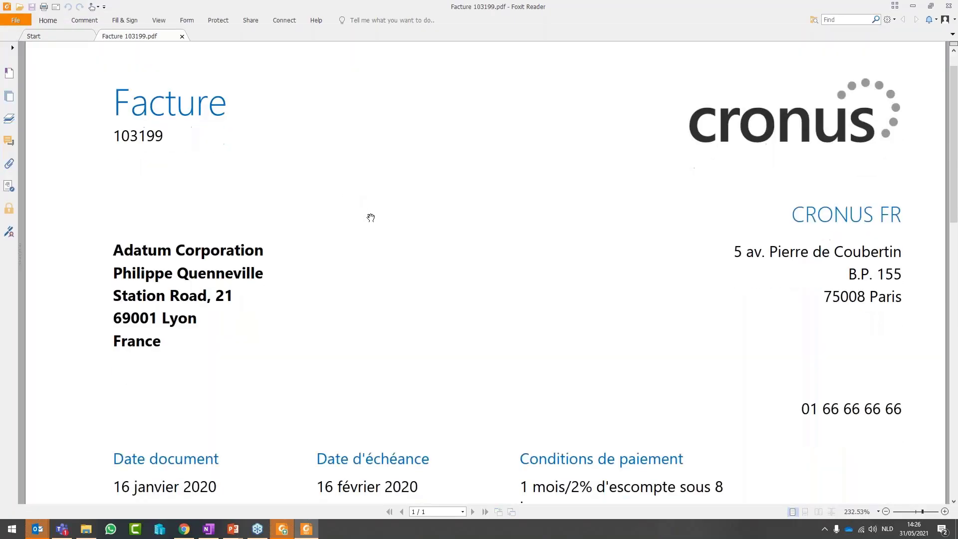
scroll(370, 218, "down", 2)
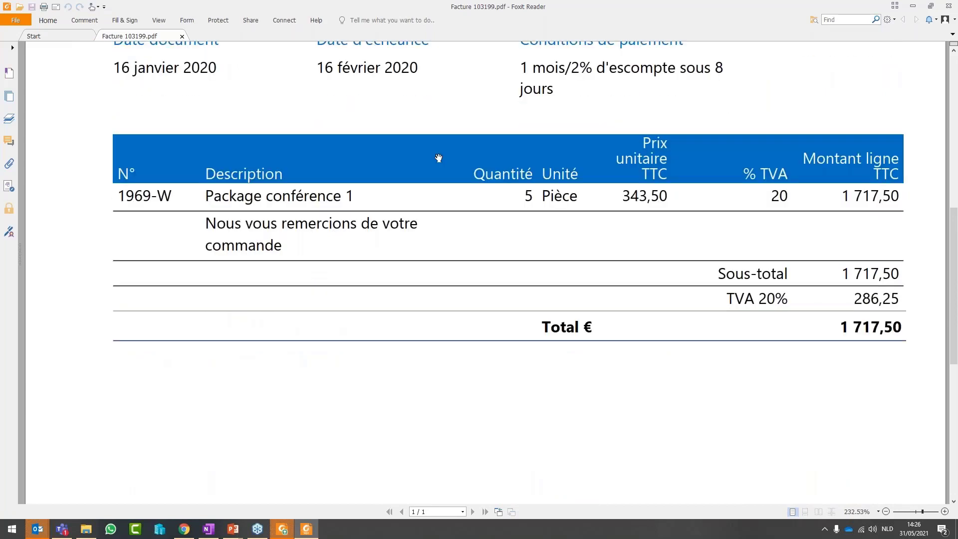
left_click(948, 6)
Review invoices 103200 and 103201, then close the invoice folder and the Outlook message
double_click(232, 79)
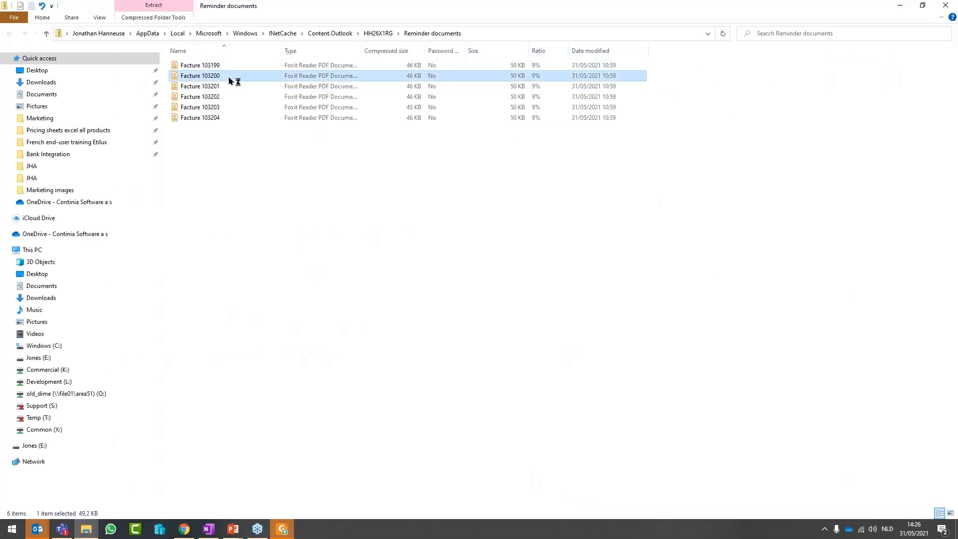
scroll(436, 248, "down", 9)
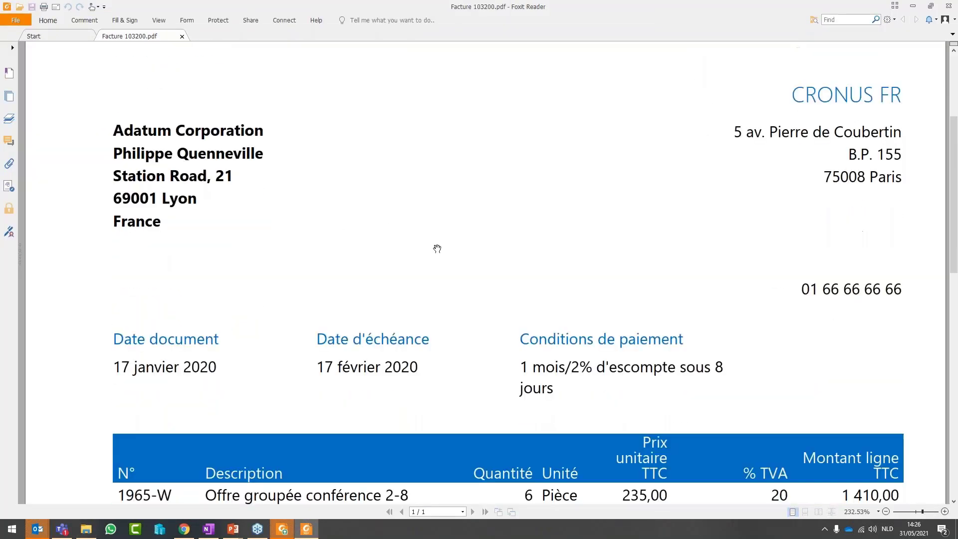
left_click(948, 5)
left_click(246, 85)
key("Return")
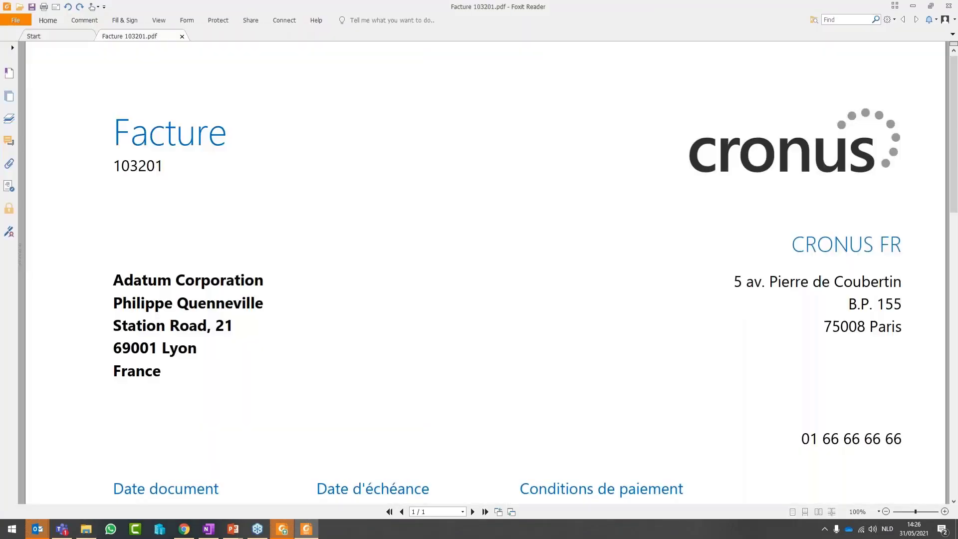
scroll(408, 196, "down", 7)
left_click(948, 6)
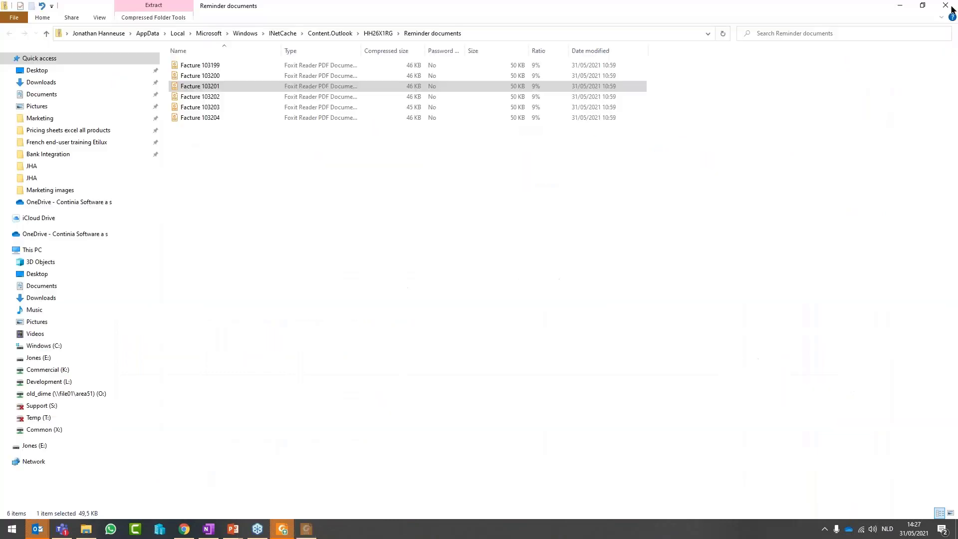
left_click(942, 7)
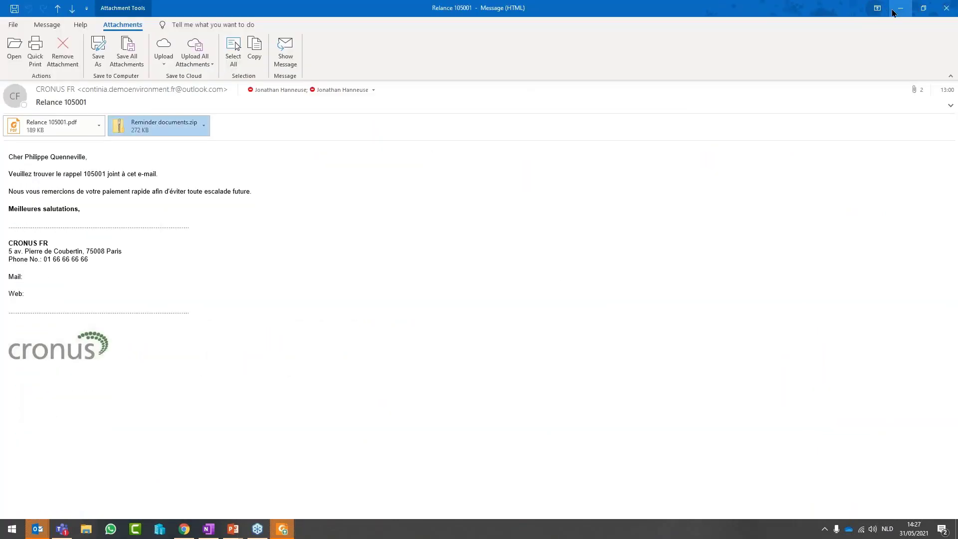
left_click(900, 8)
Leave the Rappels Émises list and scroll down the role centre home page
left_click(254, 40)
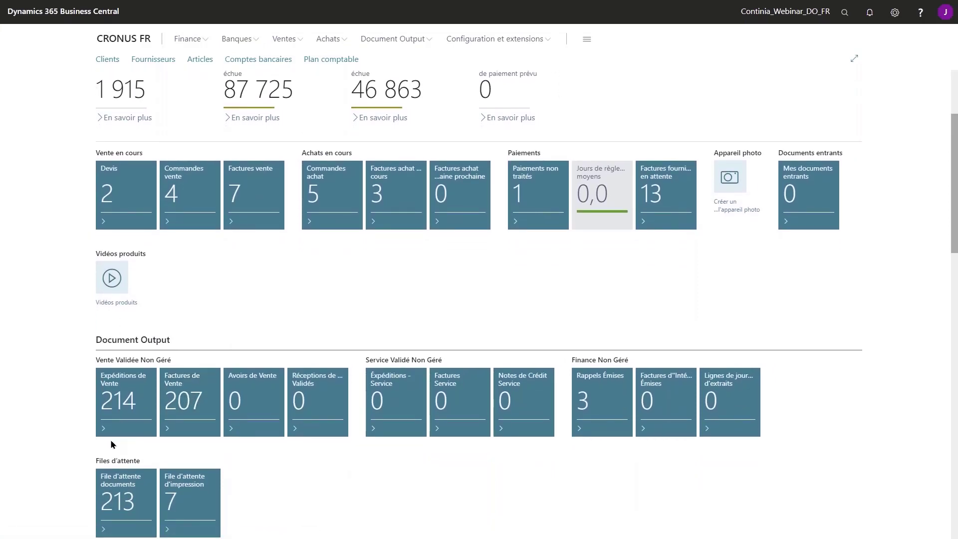
scroll(268, 483, "down", 1)
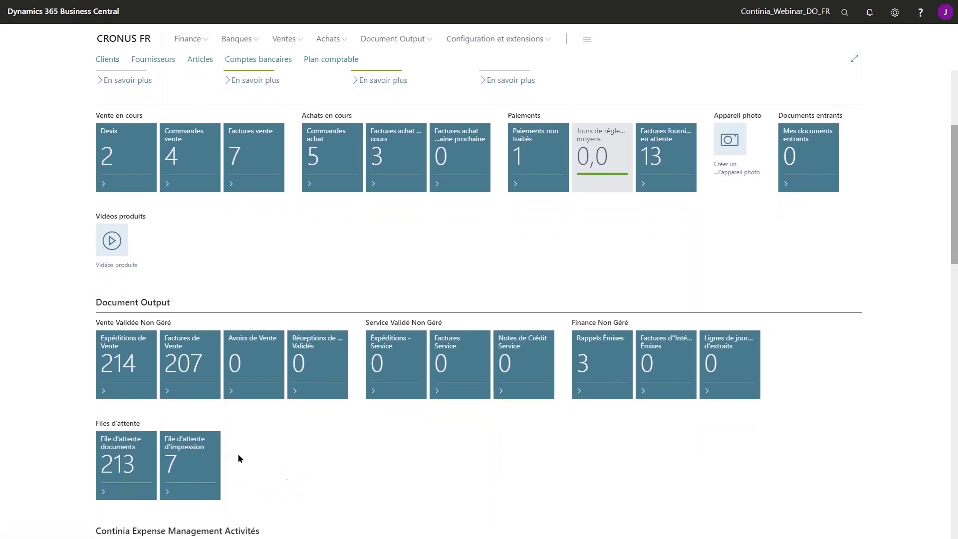